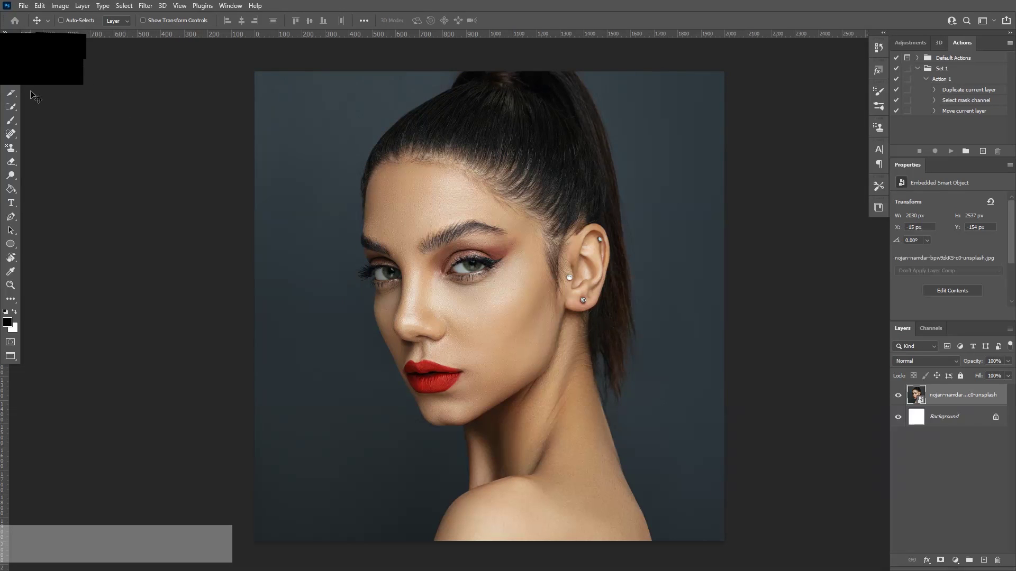
Draw one user slice covering the entire portrait canvas with the Slice Tool
{"action": "left_click", "coordinate": [8, 99]}
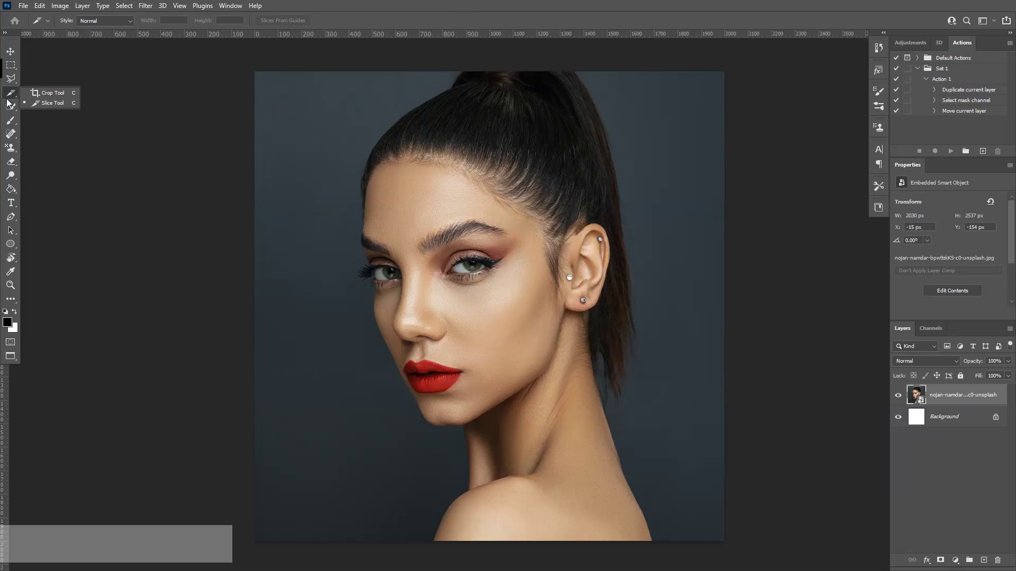
{"action": "left_click", "coordinate": [52, 93]}
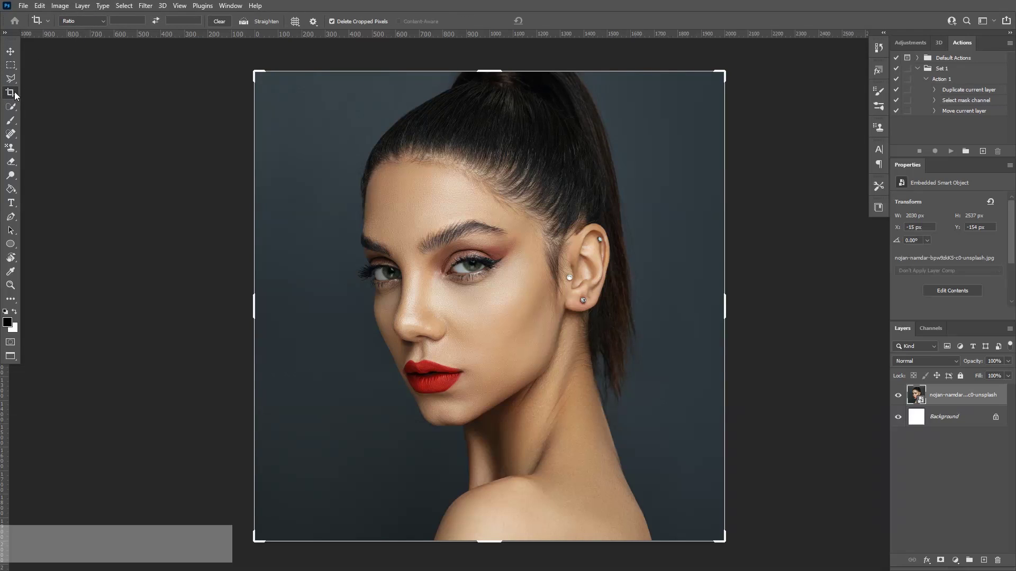
{"action": "left_click", "coordinate": [13, 94]}
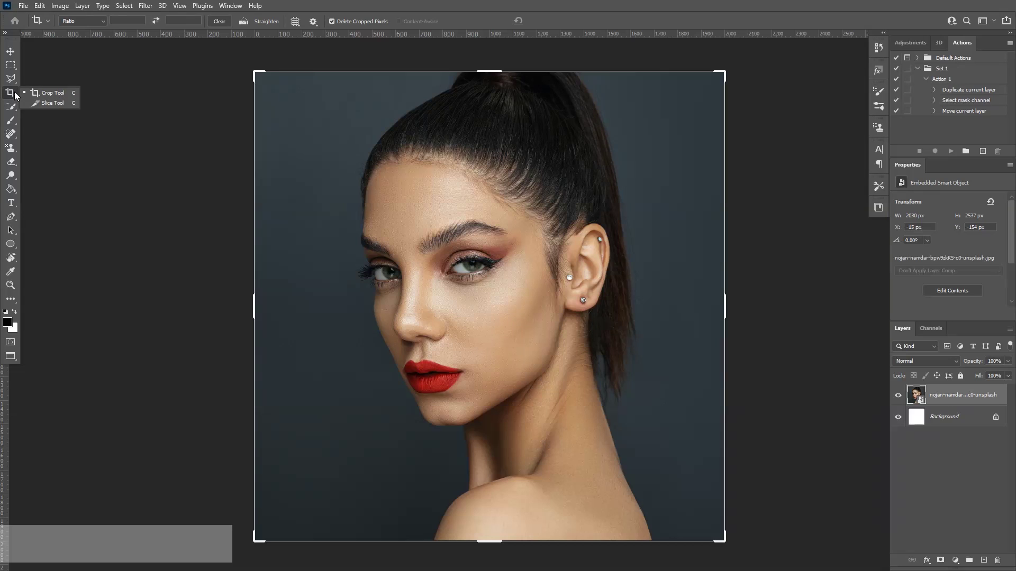
{"action": "left_click", "coordinate": [60, 105]}
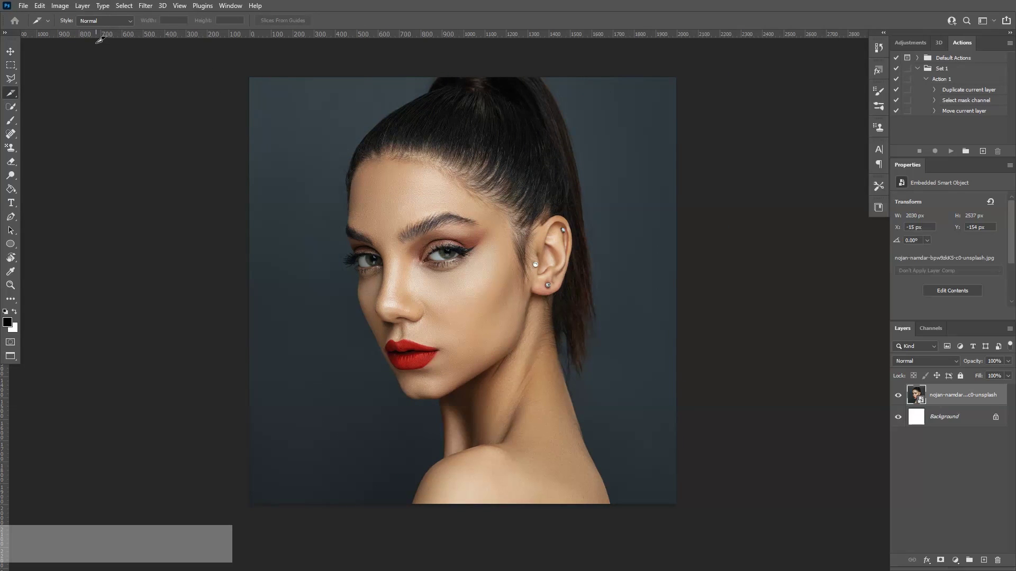
{"action": "left_click_drag", "start_coordinate": [95, 46], "coordinate": [762, 517]}
{"action": "right_click", "coordinate": [516, 224]}
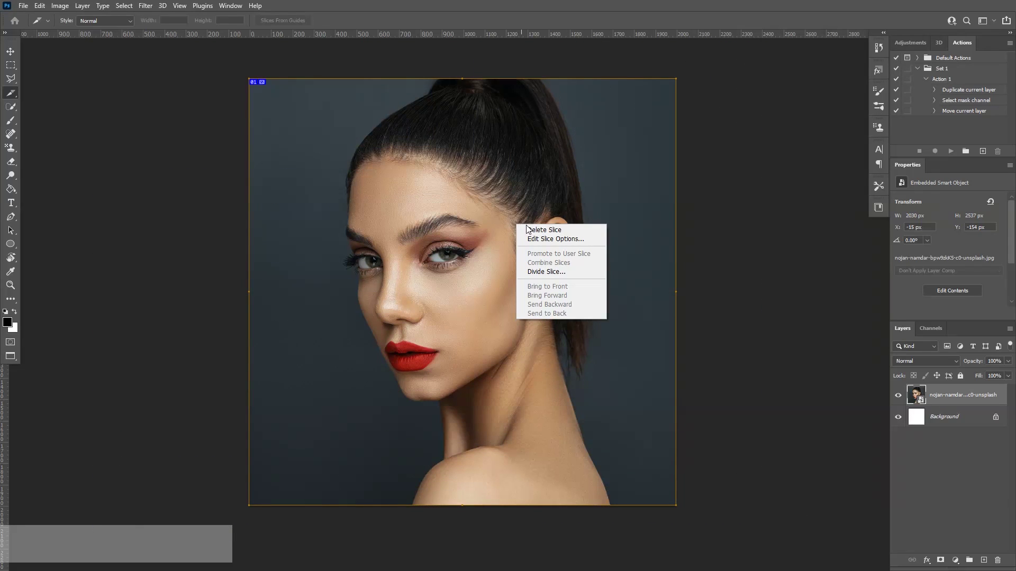
Divide the slice vertically into 16 evenly spaced columns, numbered 01 to 16
{"action": "left_click", "coordinate": [550, 272]}
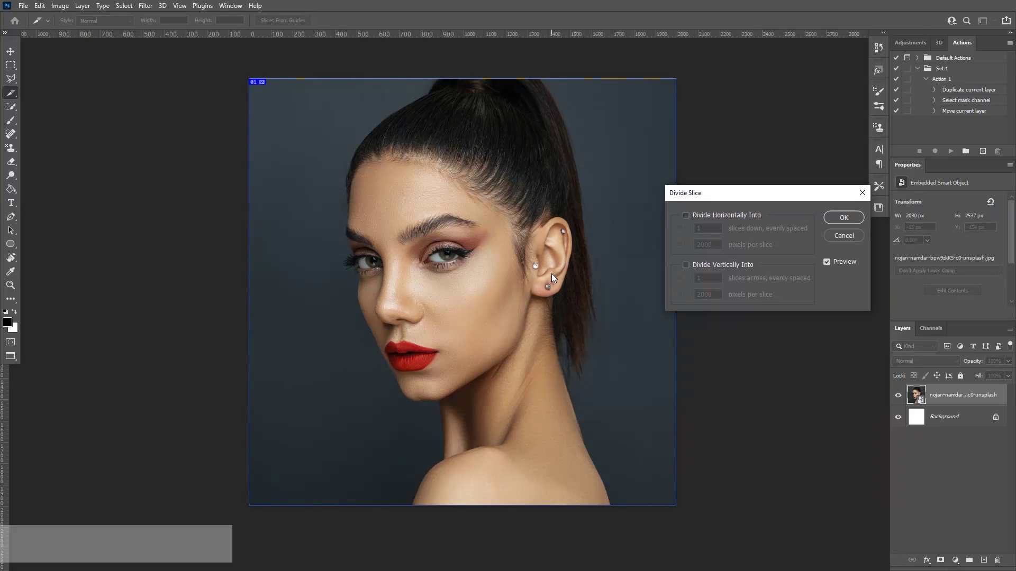
{"action": "left_click", "coordinate": [715, 266]}
{"action": "type", "text": "15"}
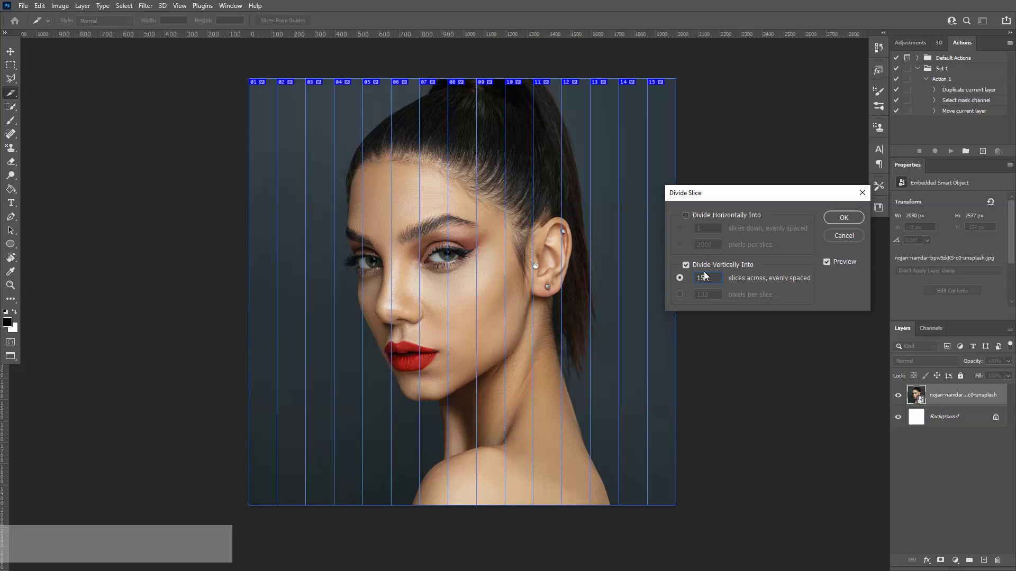
{"action": "key", "text": "BackSpace"}
{"action": "type", "text": "6"}
{"action": "key", "text": "Return"}
{"action": "key", "text": "v"}
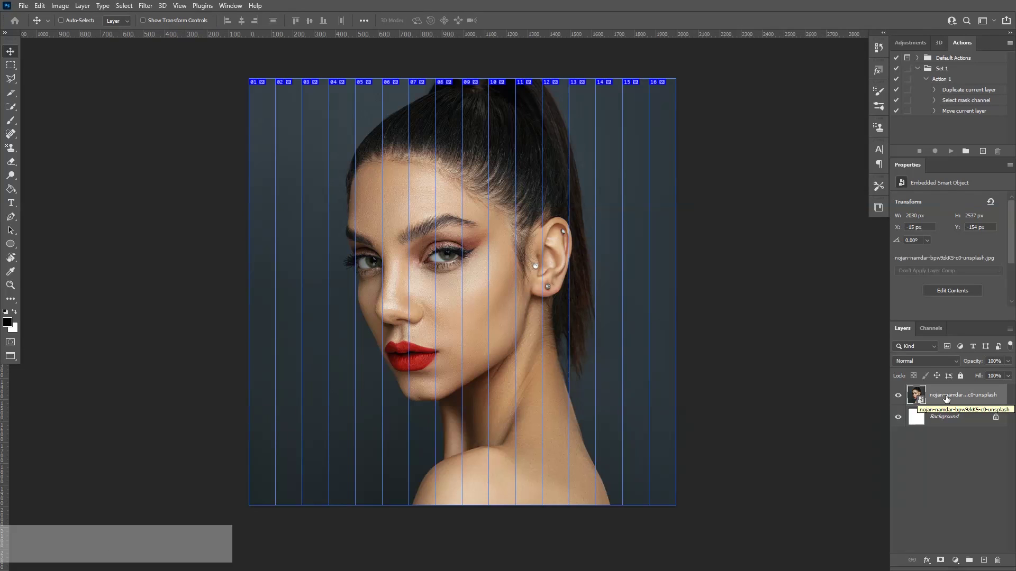
Select the slice 01 strip with the Rectangular Marquee and add a layer mask from it
{"action": "left_click", "coordinate": [13, 67]}
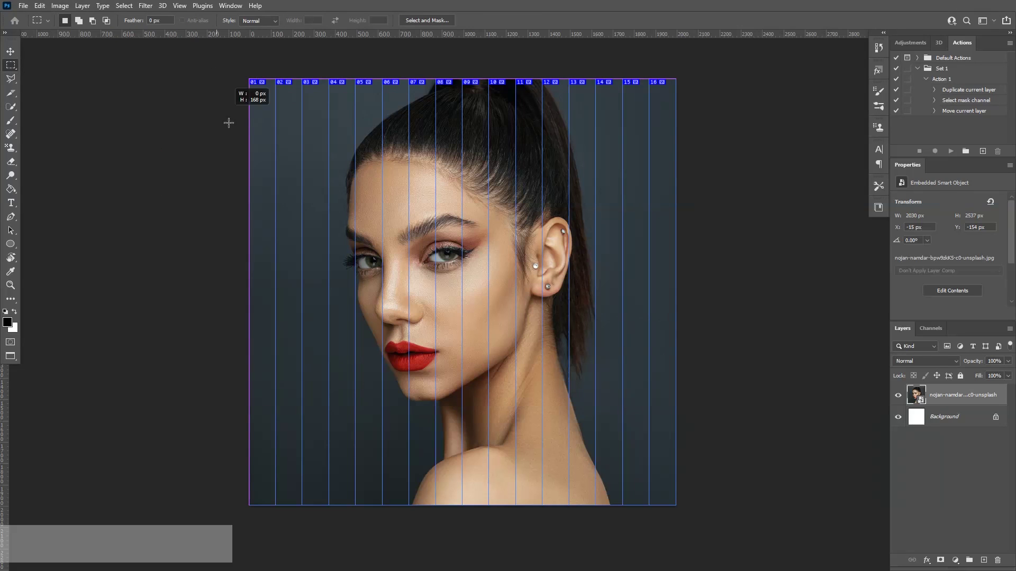
{"action": "left_click_drag", "start_coordinate": [249, 79], "coordinate": [275, 518]}
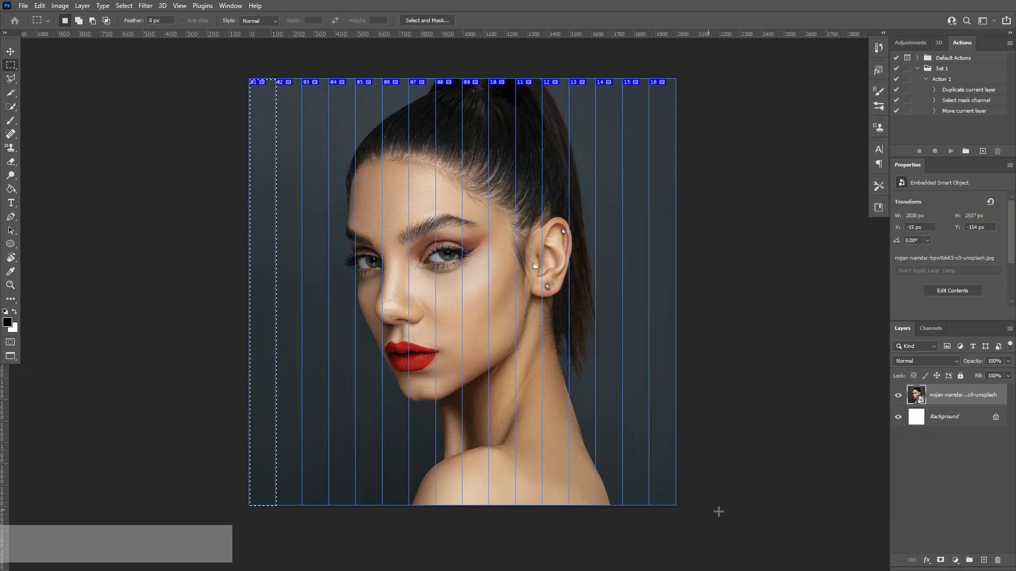
{"action": "left_click", "coordinate": [940, 561]}
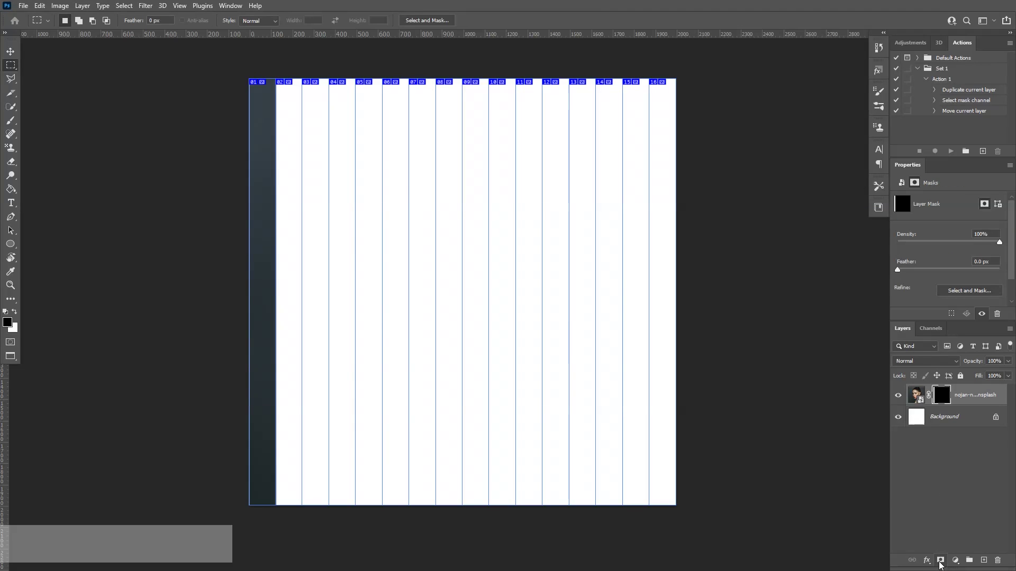
{"action": "scroll", "coordinate": [297, 225], "scroll_direction": "up", "scroll_amount": 1}
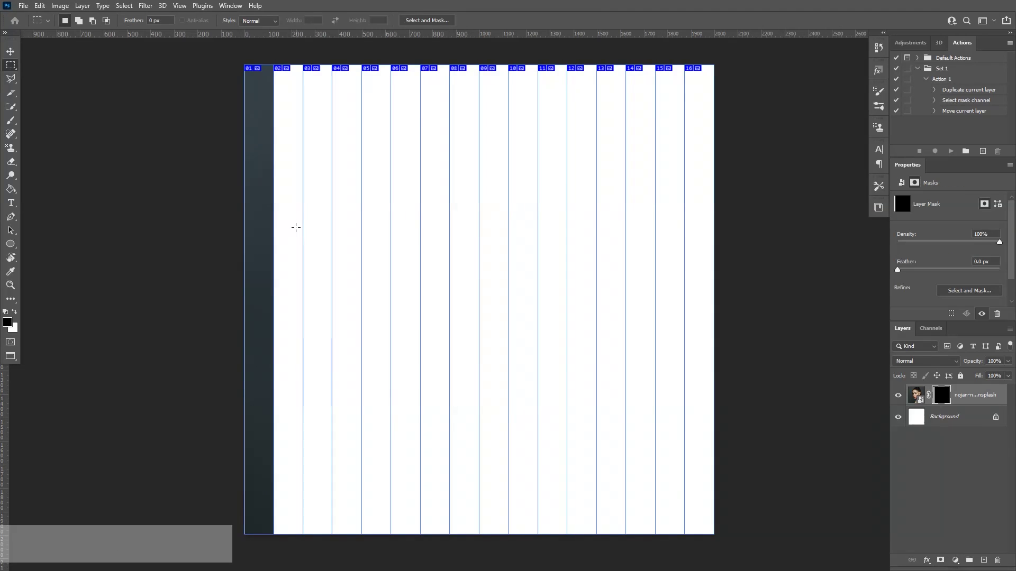
Unlink the portrait from its mask, then undo a test move of the photo
{"action": "key", "text": "v"}
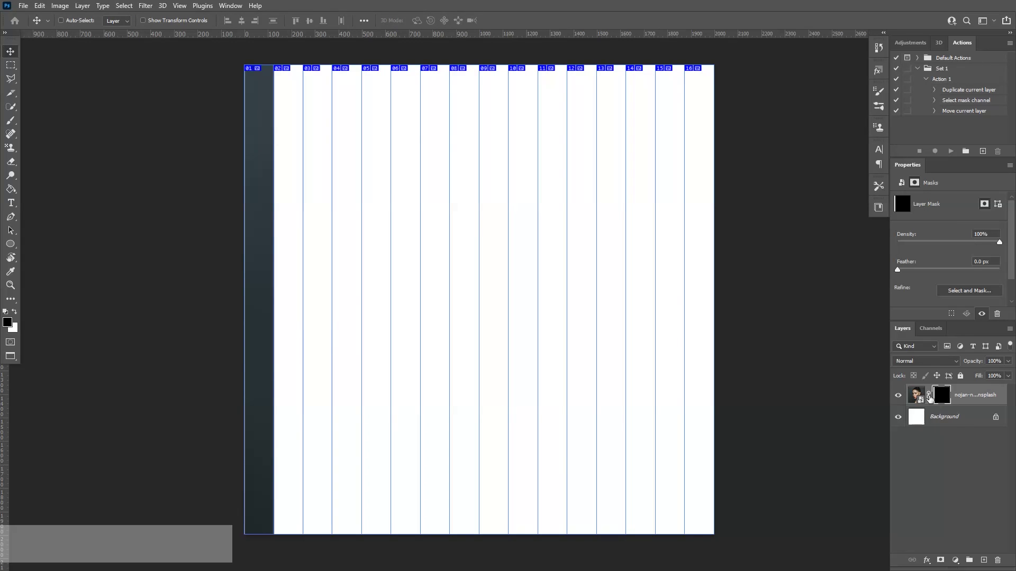
{"action": "left_click", "coordinate": [929, 396]}
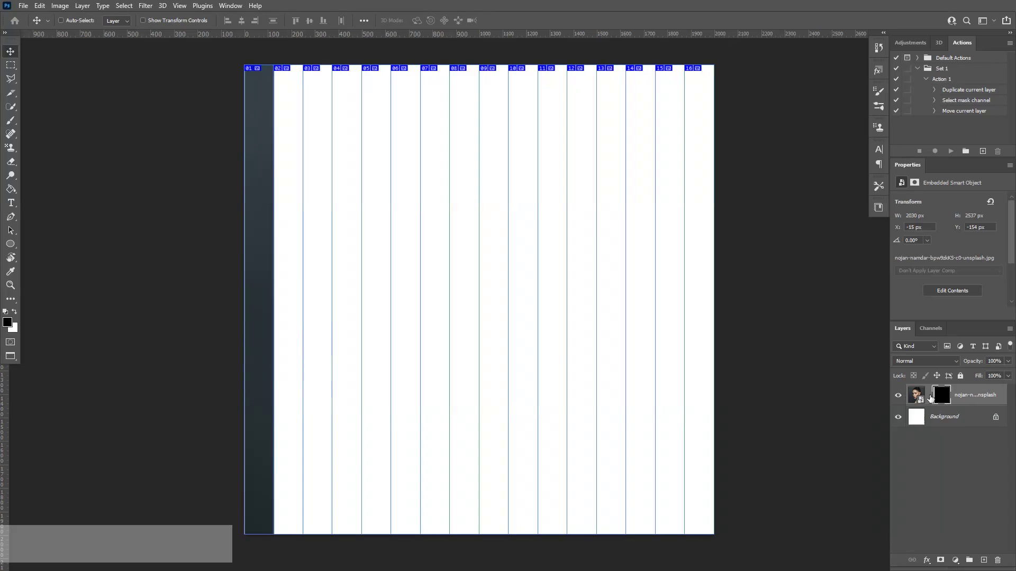
{"action": "left_click_drag", "start_coordinate": [275, 252], "coordinate": [77, 303]}
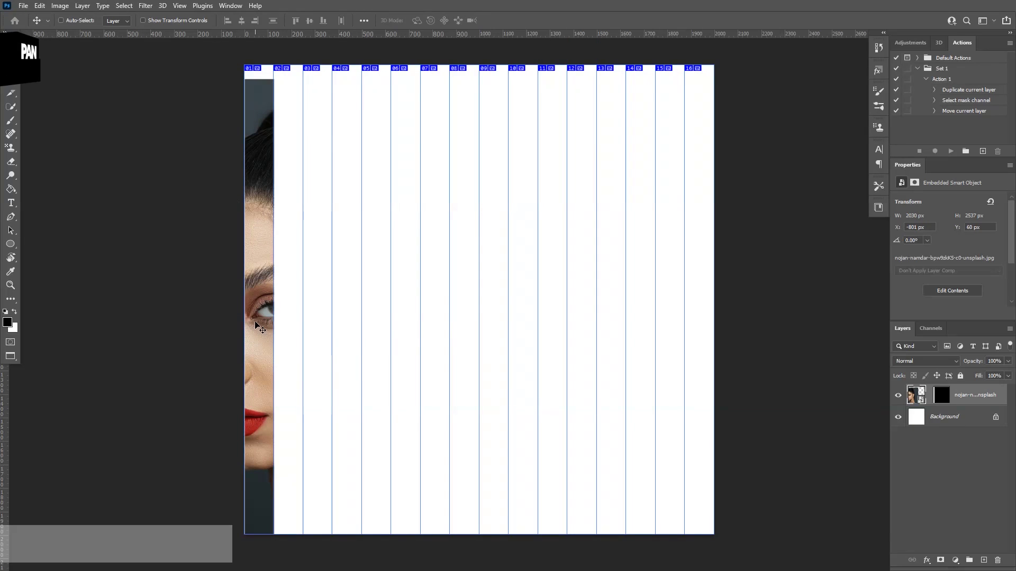
{"action": "key", "text": "ctrl+z"}
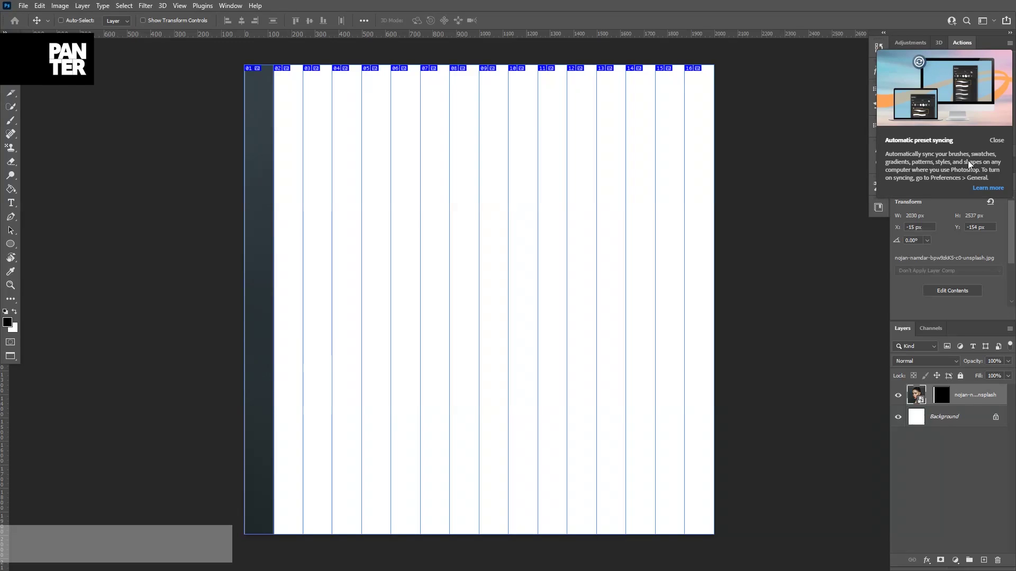
Dismiss the syncing popup, create the MDNA action set, and begin recording Action 2
{"action": "left_click", "coordinate": [990, 142]}
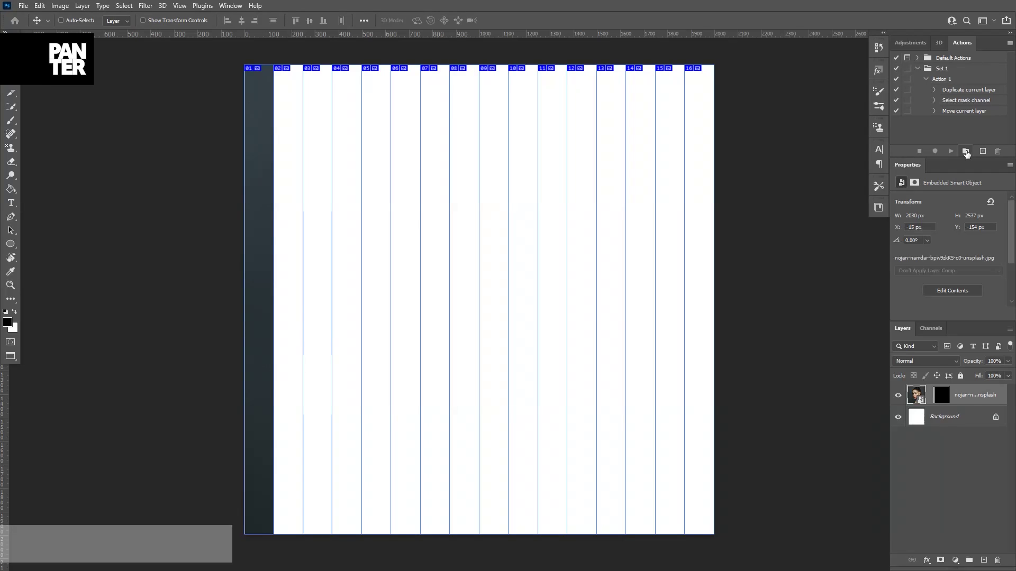
{"action": "left_click", "coordinate": [965, 151]}
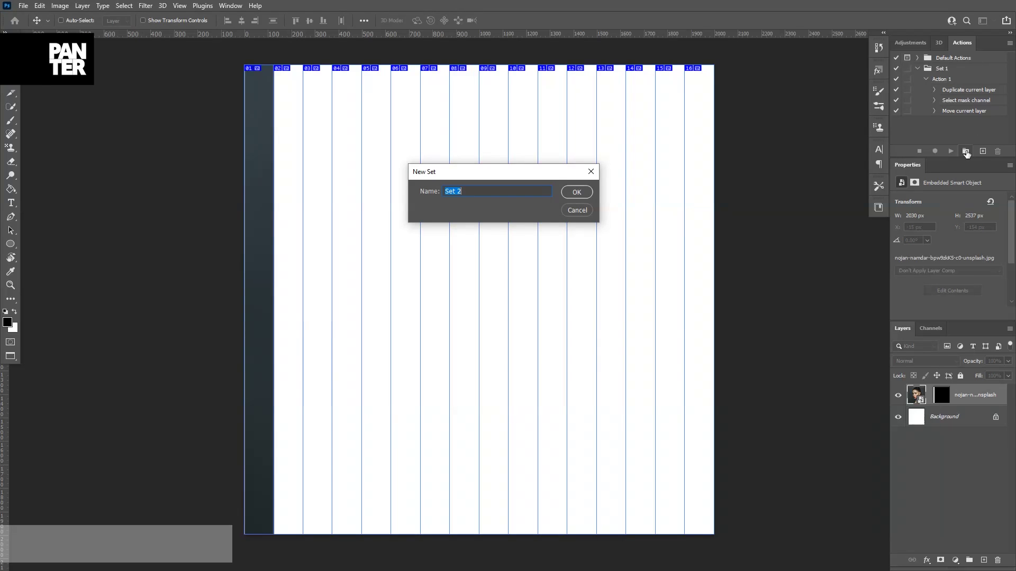
{"action": "type", "text": "M"}
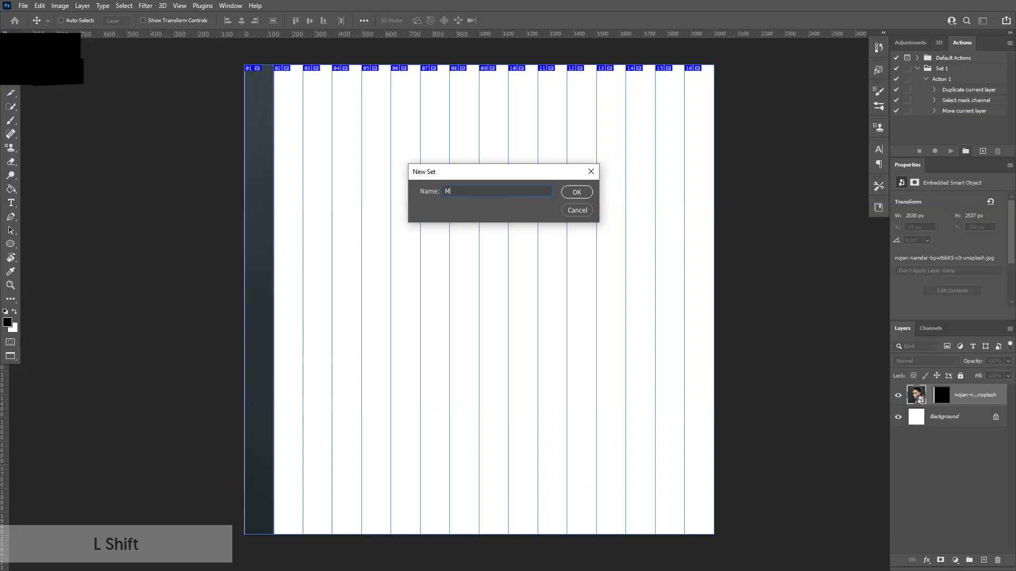
{"action": "type", "text": "DNA"}
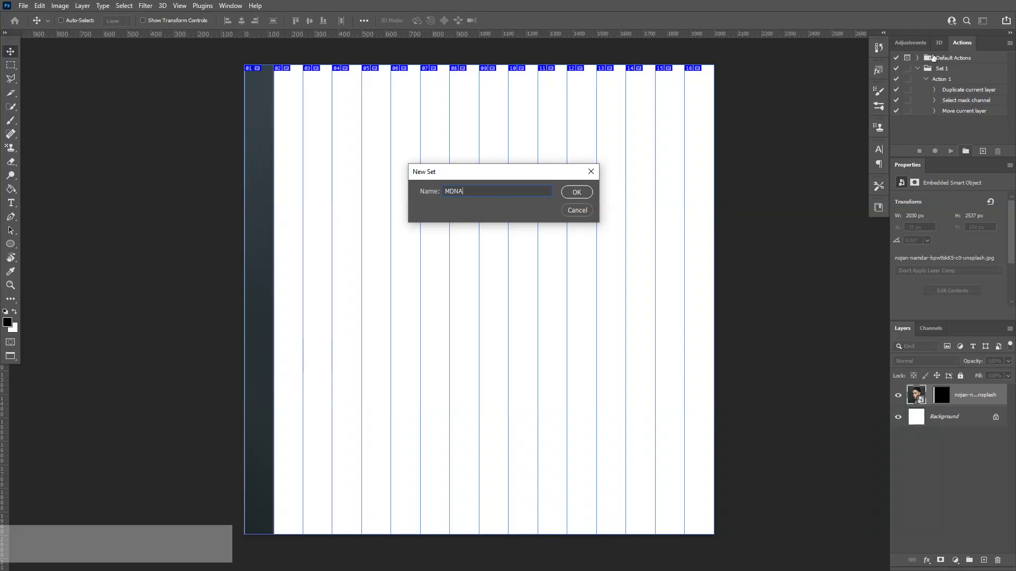
{"action": "left_click", "coordinate": [576, 192]}
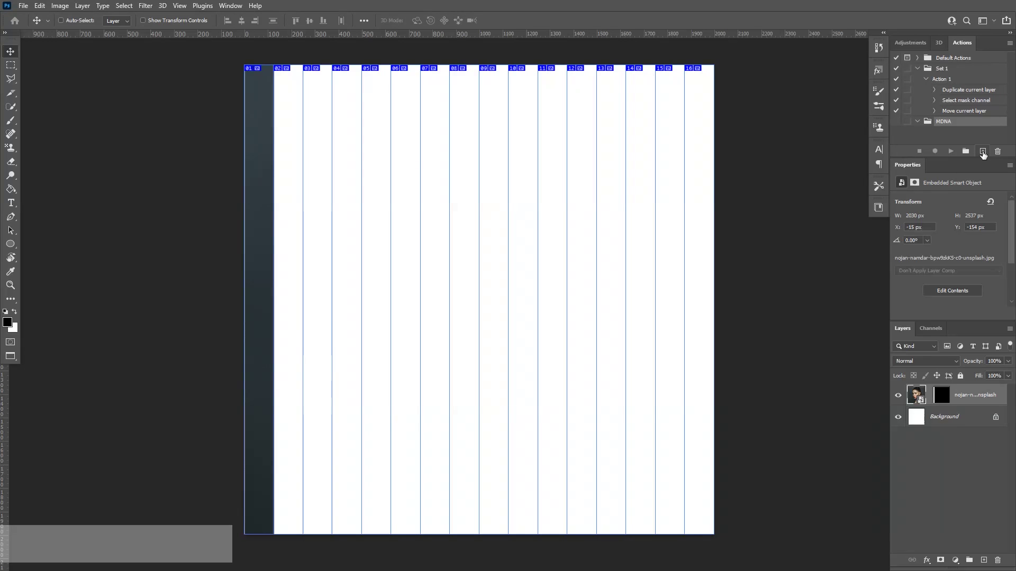
{"action": "left_click", "coordinate": [983, 152]}
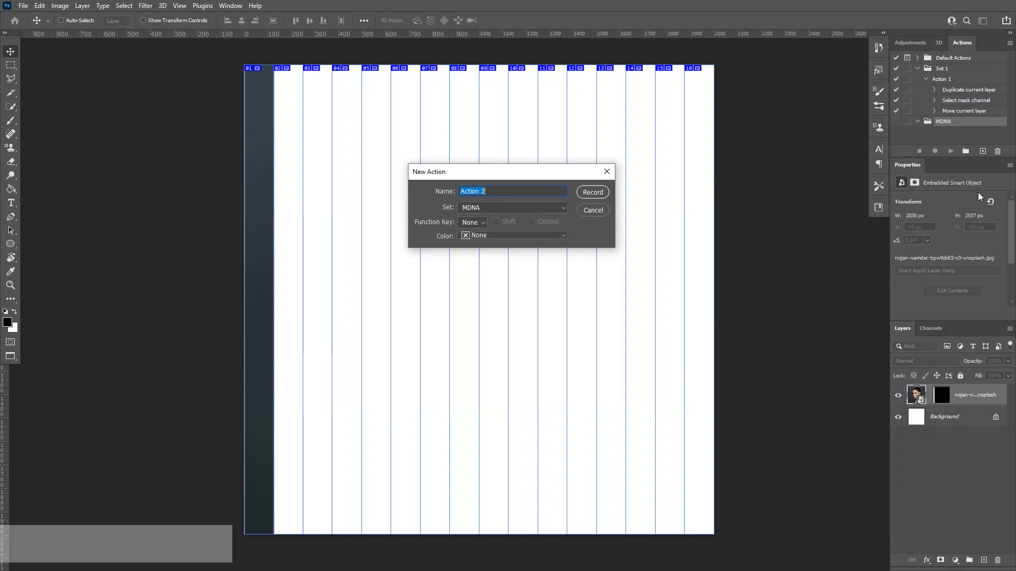
{"action": "left_click", "coordinate": [596, 193]}
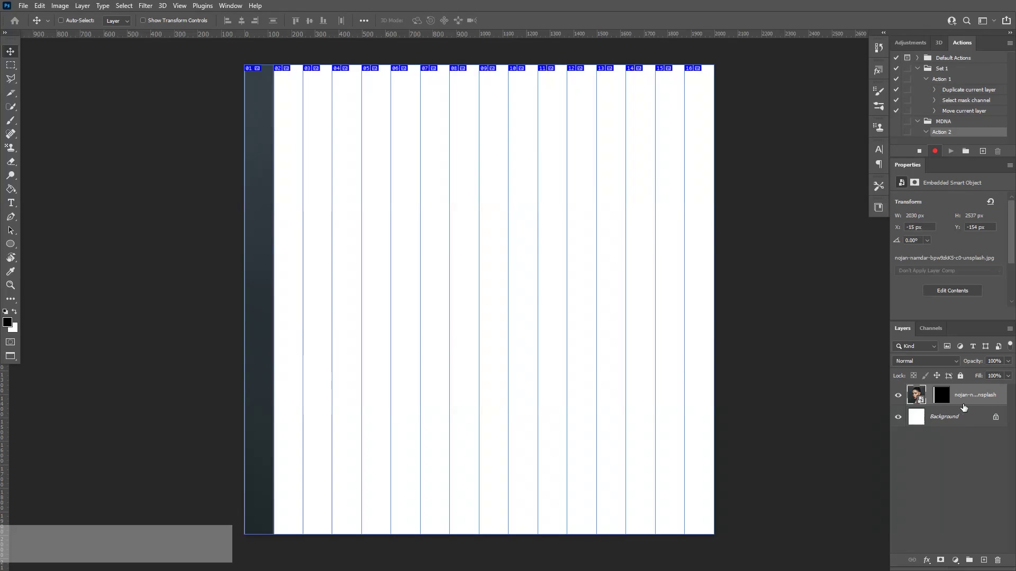
Duplicate the portrait layer and move the copy's mask one strip right to reveal slice 02
{"action": "left_click_drag", "start_coordinate": [962, 395], "coordinate": [984, 556]}
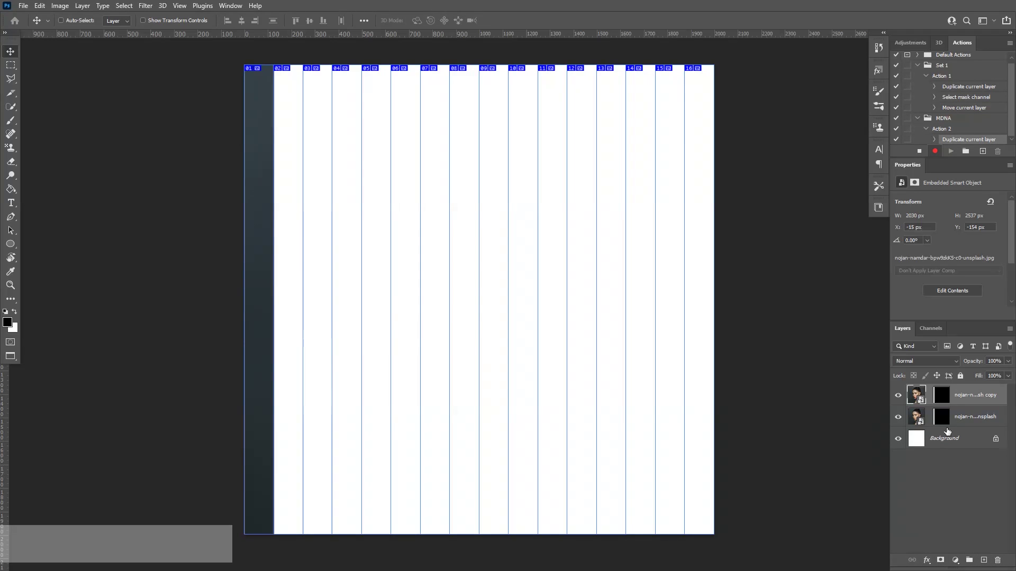
{"action": "left_click", "coordinate": [941, 395]}
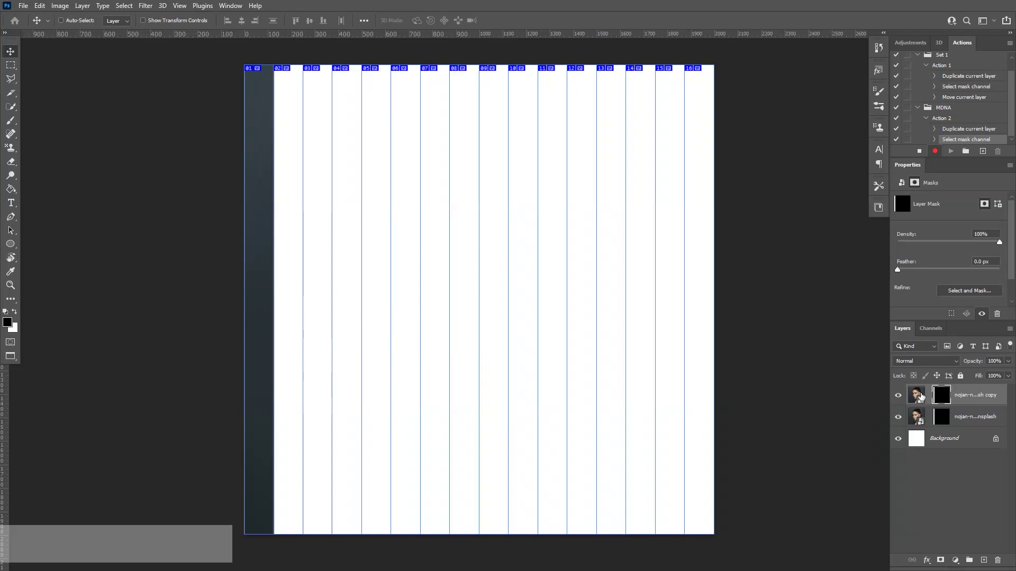
{"action": "scroll", "coordinate": [215, 285], "scroll_direction": "up", "scroll_amount": 2}
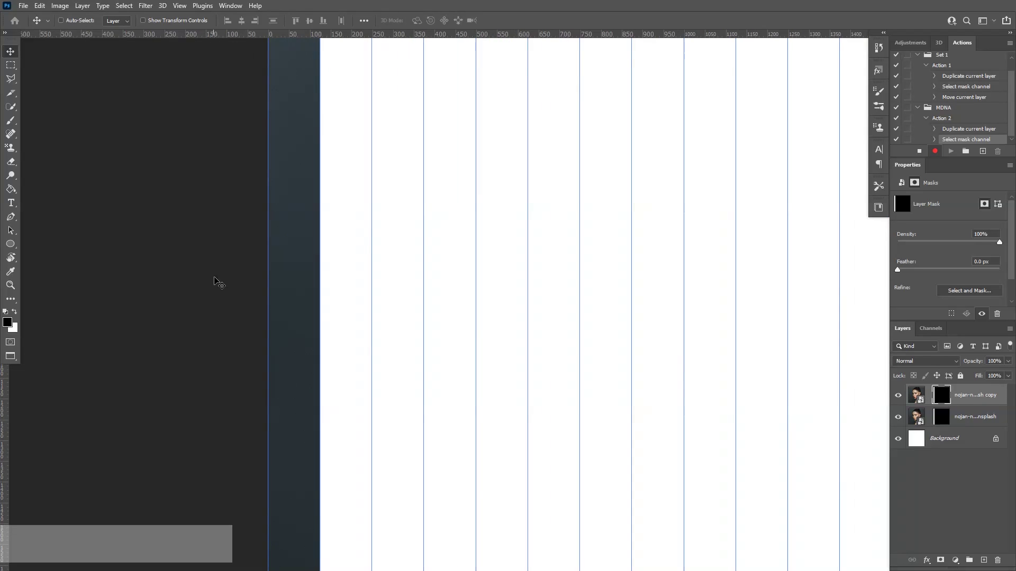
{"action": "scroll", "coordinate": [348, 240], "scroll_direction": "up", "scroll_amount": 1}
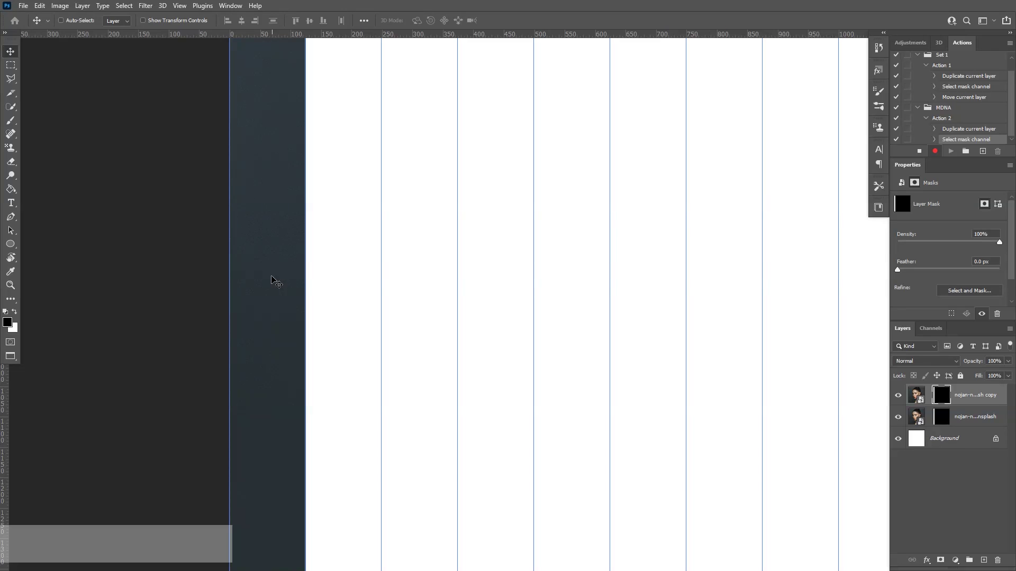
{"action": "left_click_drag", "start_coordinate": [273, 282], "coordinate": [346, 286]}
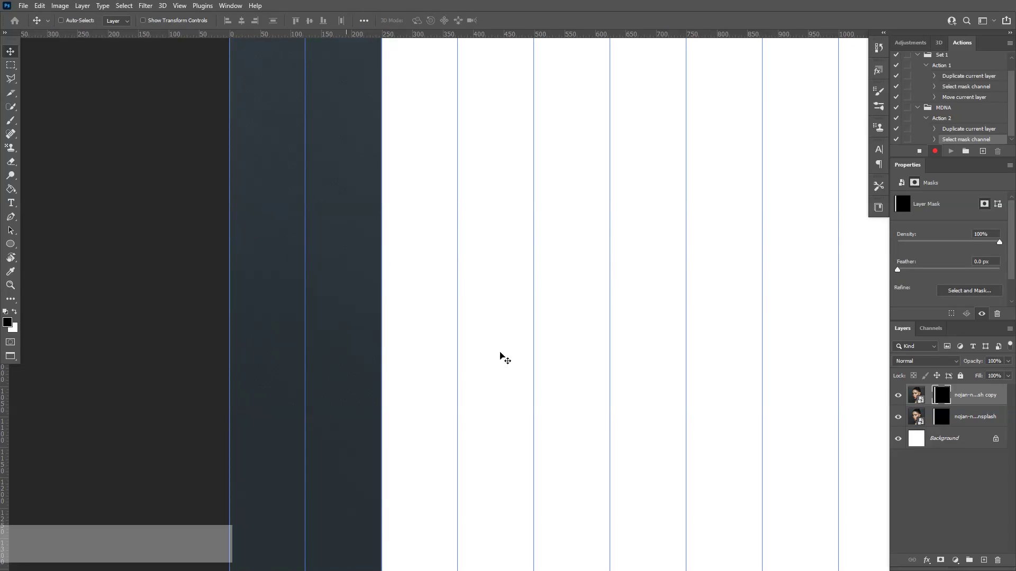
{"action": "scroll", "coordinate": [527, 362], "scroll_direction": "down", "scroll_amount": 2}
{"action": "scroll", "coordinate": [551, 363], "scroll_direction": "down", "scroll_amount": 1}
{"action": "scroll", "coordinate": [648, 366], "scroll_direction": "down", "scroll_amount": 1}
{"action": "key", "text": "space"}
{"action": "left_click_drag", "start_coordinate": [648, 366], "coordinate": [527, 312]}
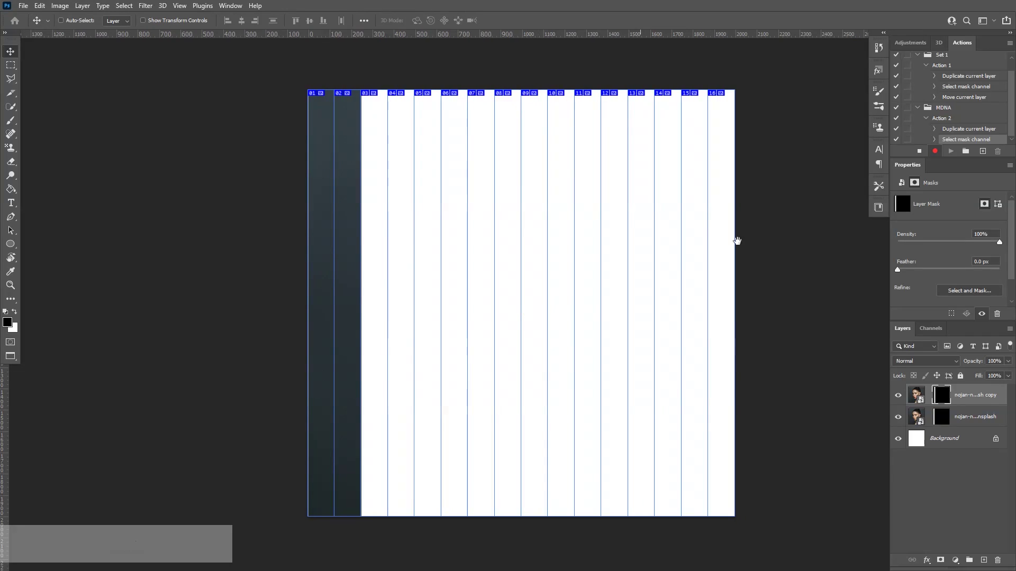
Stop recording and replay Action 2 eight times, generating copies up to copy 15
{"action": "left_click", "coordinate": [920, 152]}
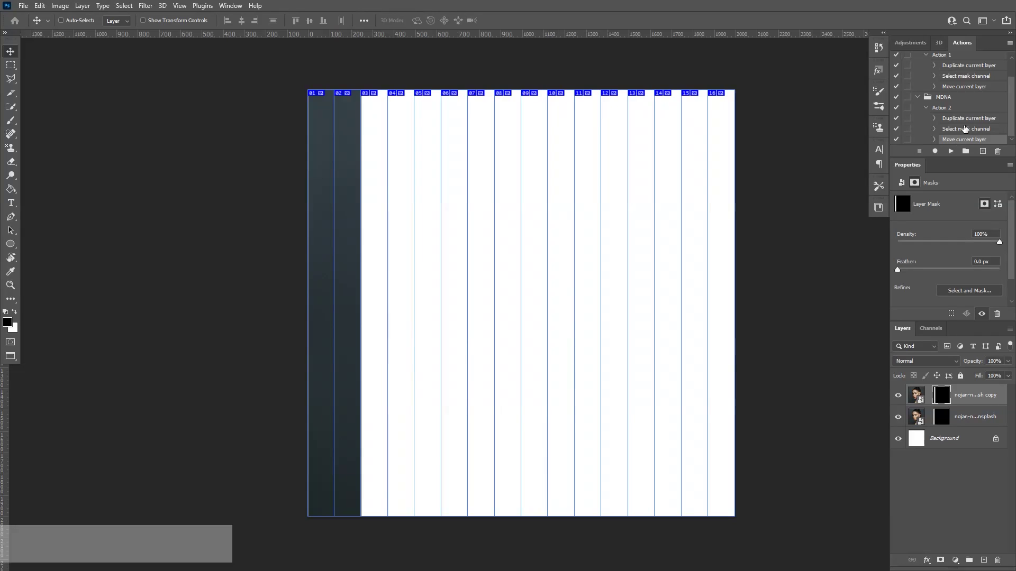
{"action": "left_click", "coordinate": [949, 109]}
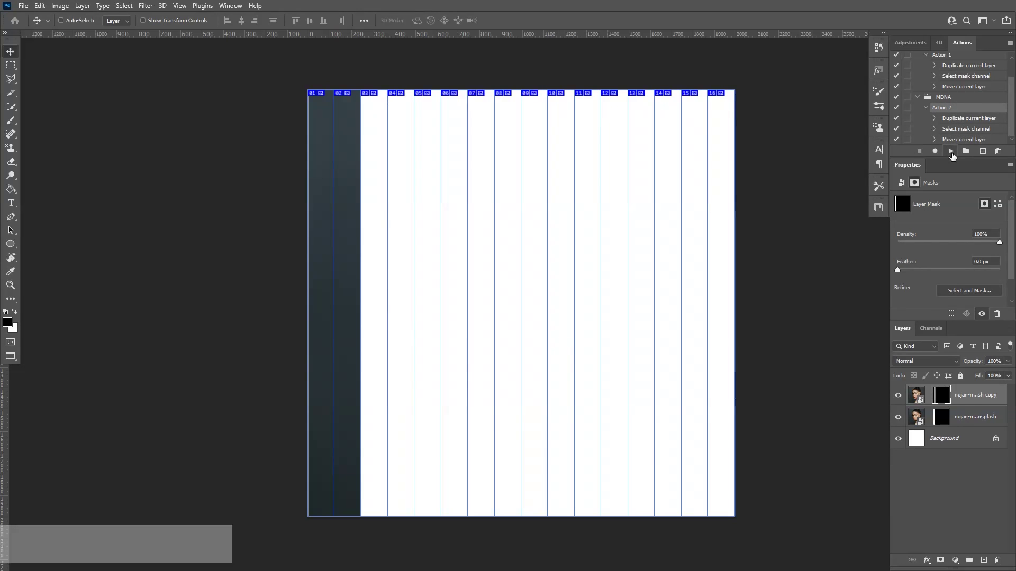
{"action": "left_click", "coordinate": [951, 152]}
{"action": "left_click", "coordinate": [951, 152]}
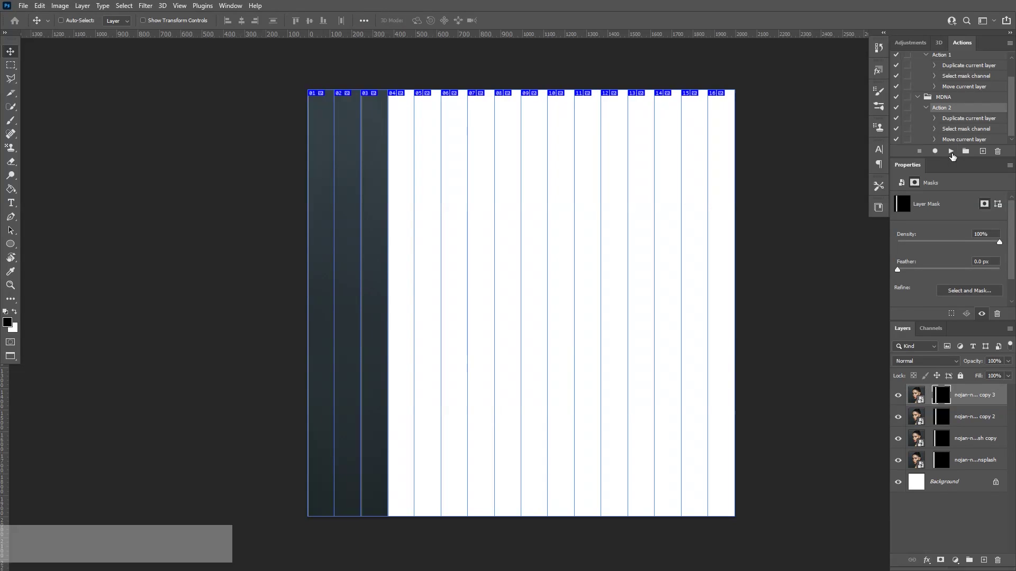
{"action": "left_click", "coordinate": [950, 152]}
{"action": "left_click", "coordinate": [951, 152]}
{"action": "left_click", "coordinate": [951, 152]}
{"action": "left_click", "coordinate": [950, 152]}
{"action": "left_click", "coordinate": [951, 151]}
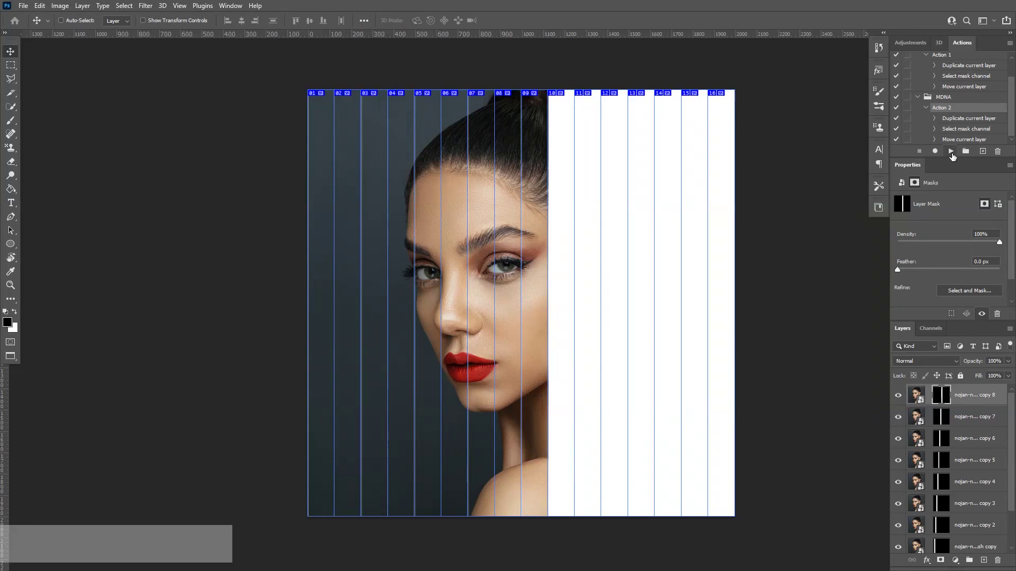
{"action": "left_click", "coordinate": [951, 152]}
{"action": "left_click", "coordinate": [950, 152]}
{"action": "left_click", "coordinate": [951, 152]}
{"action": "left_click", "coordinate": [950, 152]}
{"action": "left_click", "coordinate": [951, 151]}
{"action": "left_click", "coordinate": [951, 151]}
{"action": "left_click", "coordinate": [951, 152]}
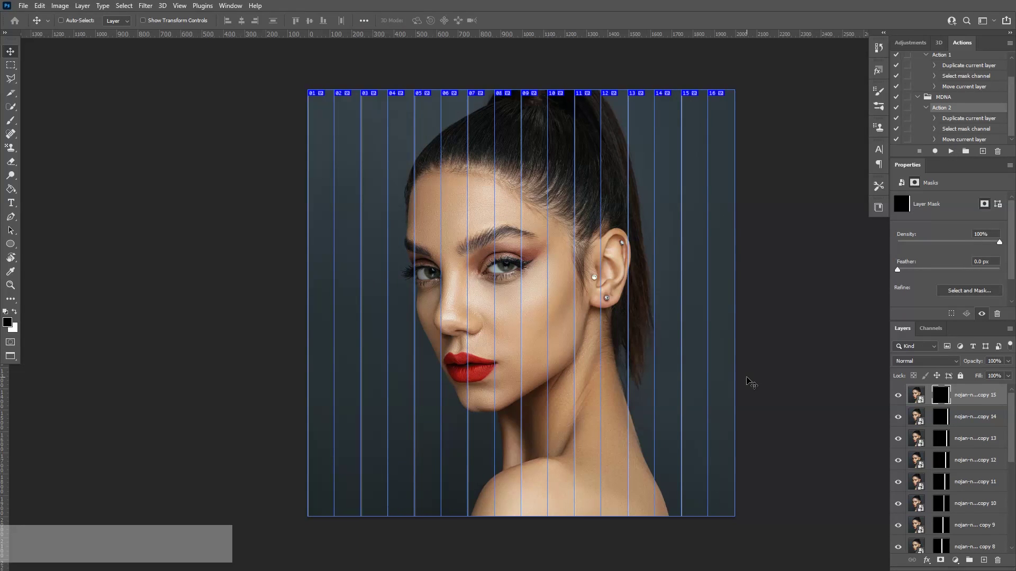
Select copy 15, then hide and reshow the bottom portrait layer to check strip 01
{"action": "scroll", "coordinate": [538, 212], "scroll_direction": "up", "scroll_amount": 3}
{"action": "scroll", "coordinate": [254, 265], "scroll_direction": "down", "scroll_amount": 3}
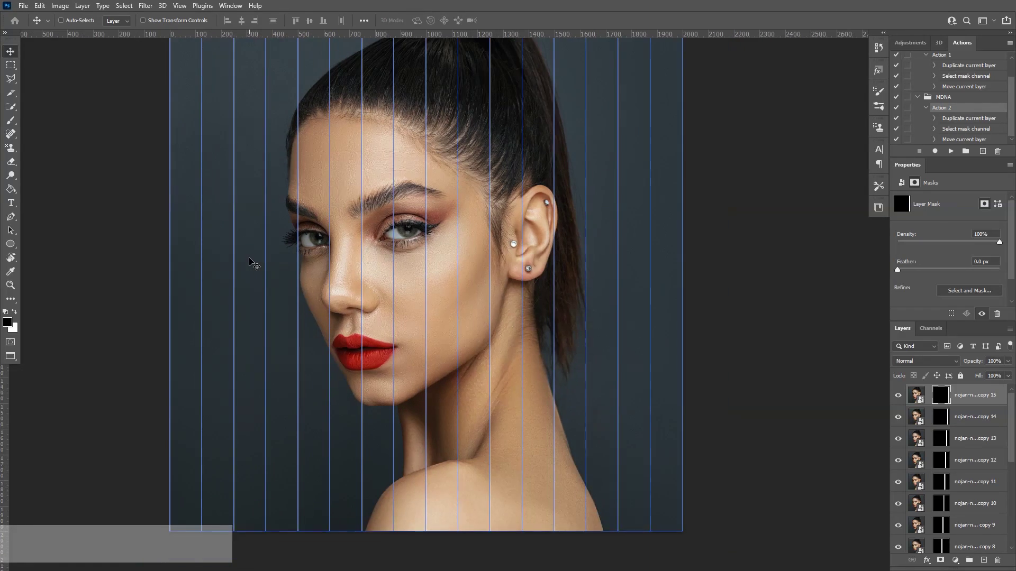
{"action": "scroll", "coordinate": [203, 251], "scroll_direction": "up", "scroll_amount": 1}
{"action": "left_click", "coordinate": [916, 395]}
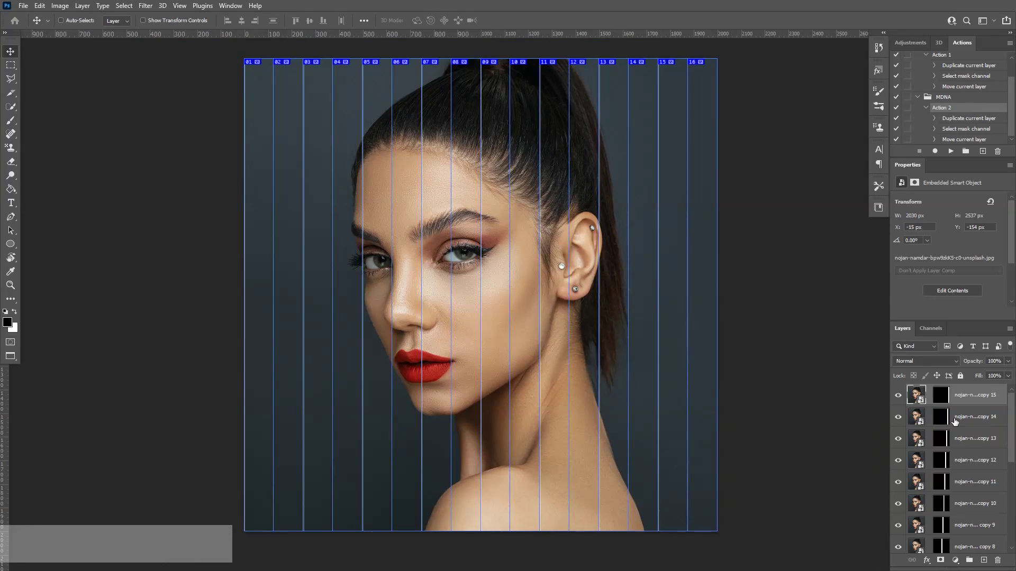
{"action": "scroll", "coordinate": [954, 421], "scroll_direction": "down", "scroll_amount": 5}
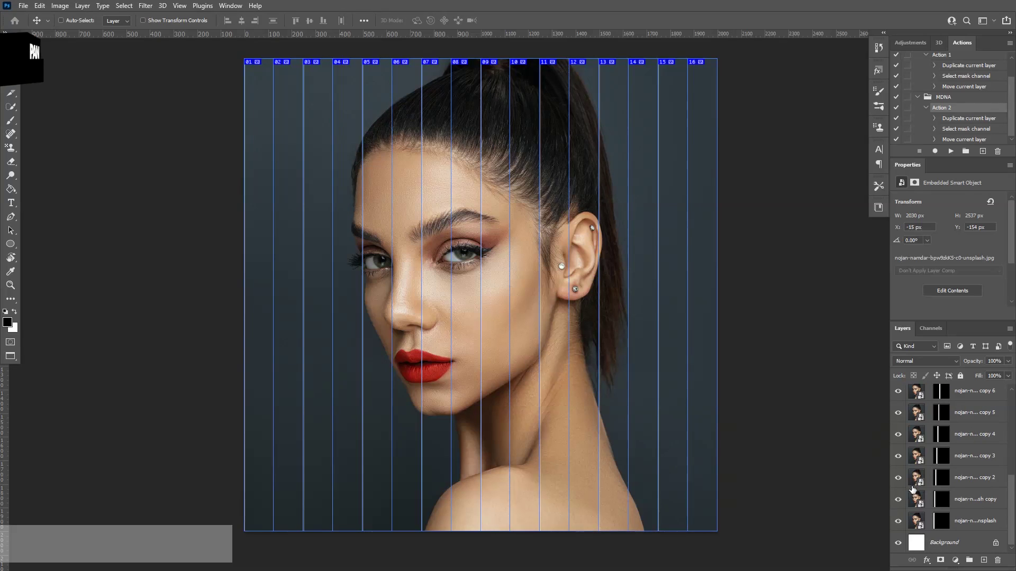
{"action": "left_click", "coordinate": [898, 522]}
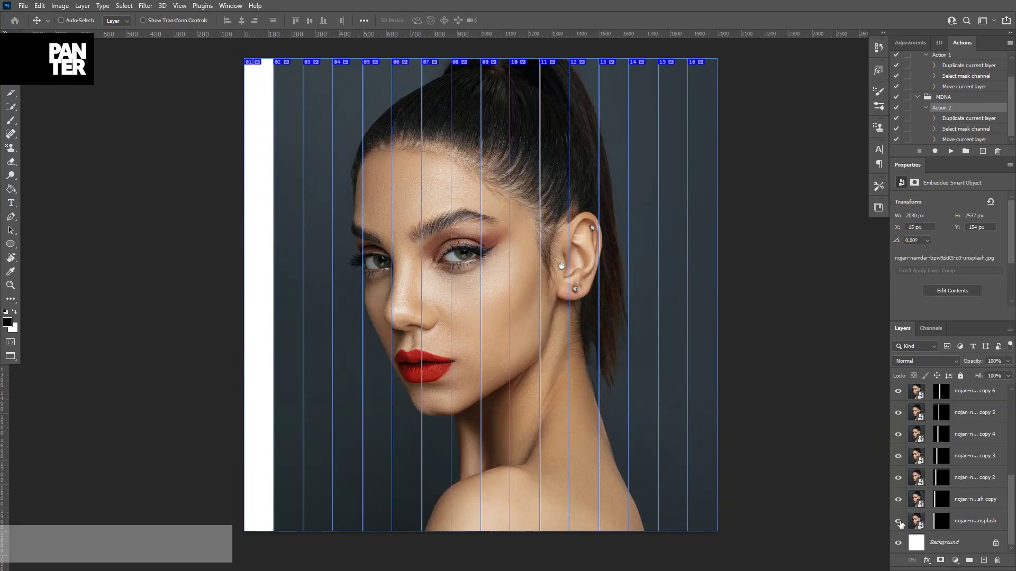
{"action": "left_click", "coordinate": [898, 522]}
Squeeze the bottom portrait layer to about 15% width around its centre and nudge it left
{"action": "left_click", "coordinate": [916, 522]}
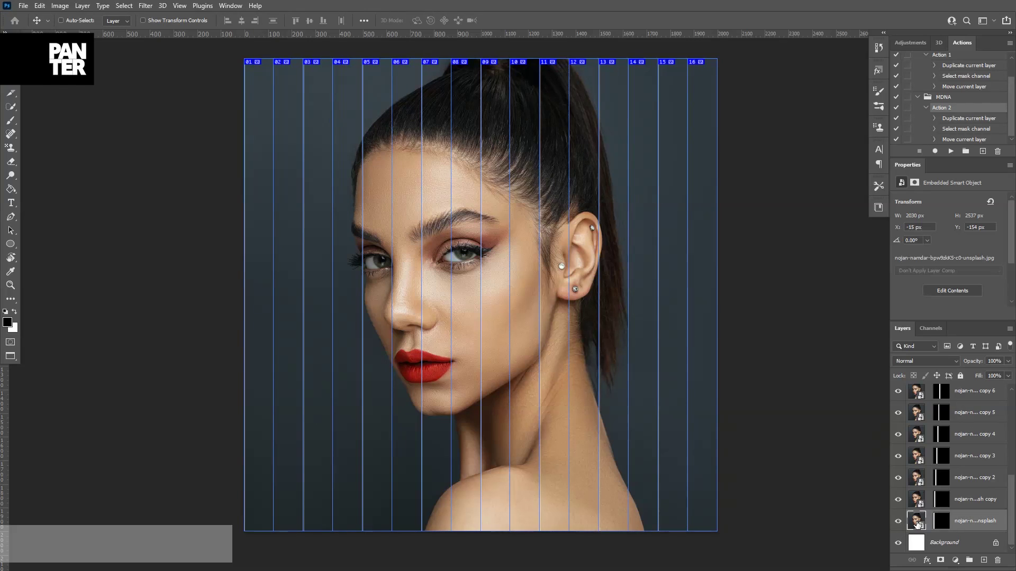
{"action": "key", "text": "ctrl+t"}
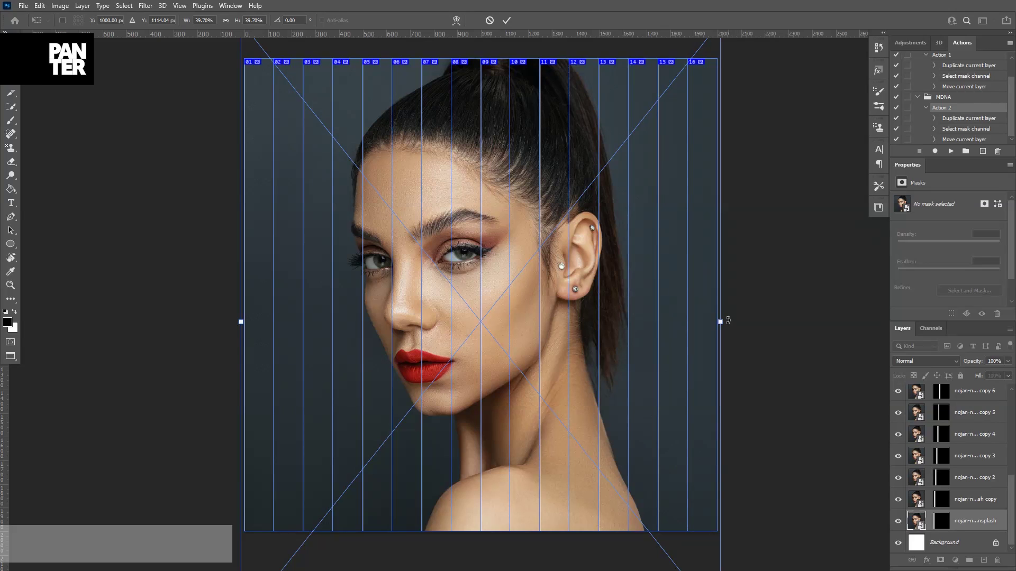
{"action": "key", "text": "alt"}
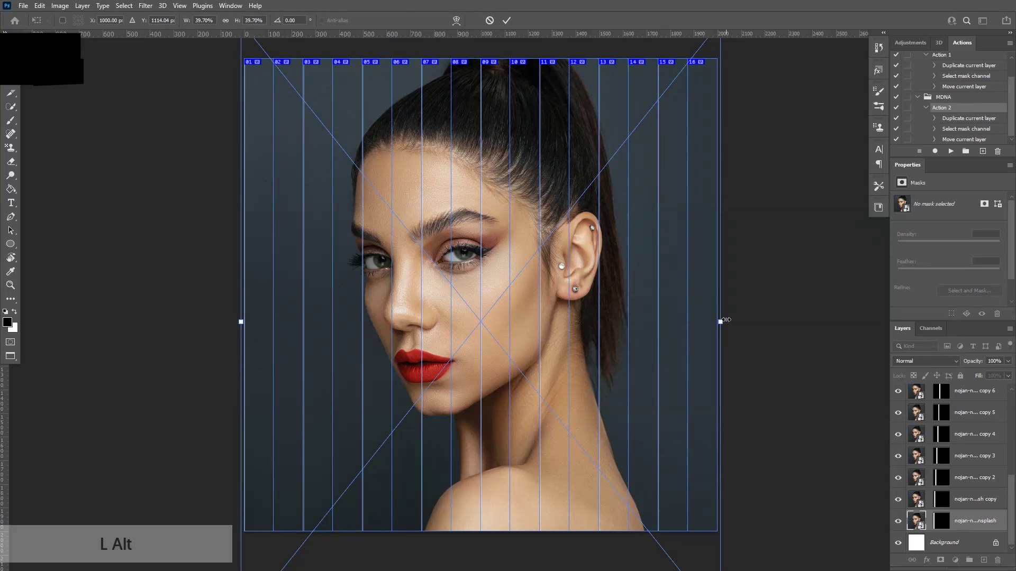
{"action": "left_click_drag", "start_coordinate": [721, 321], "coordinate": [399, 354]}
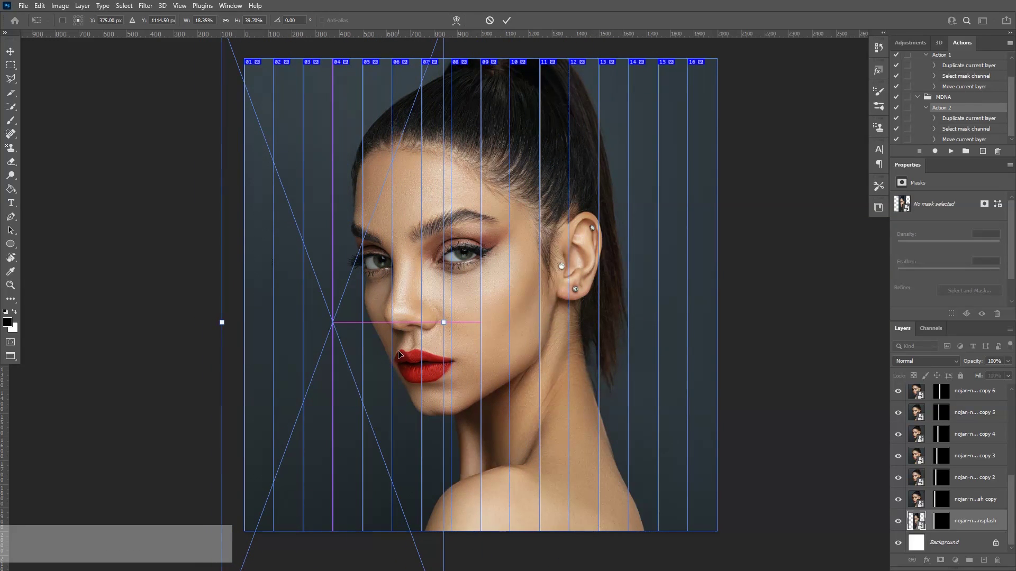
{"action": "key", "text": "shift+Left"}
{"action": "key", "text": "shift+Left"}
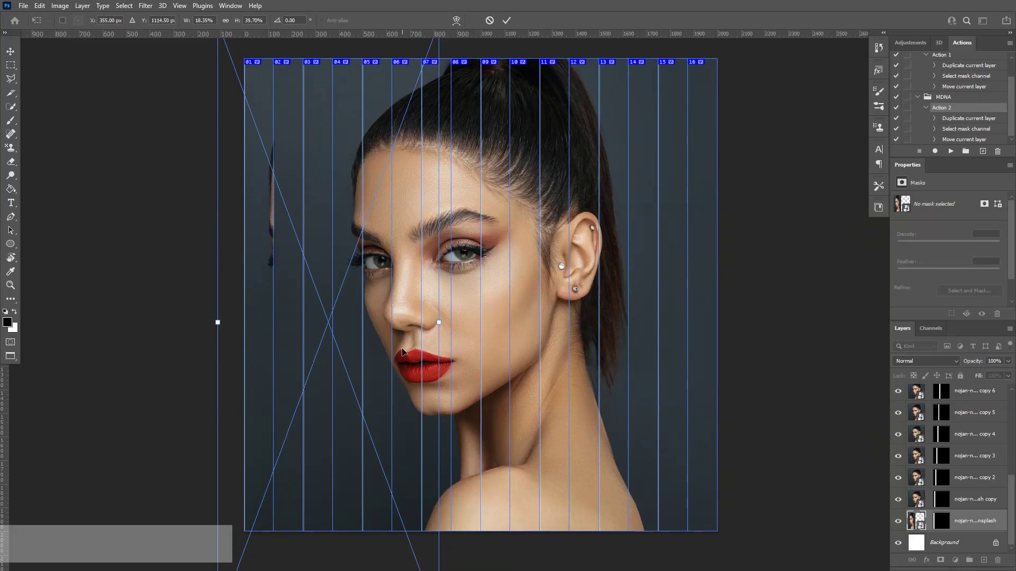
{"action": "key", "text": "Return"}
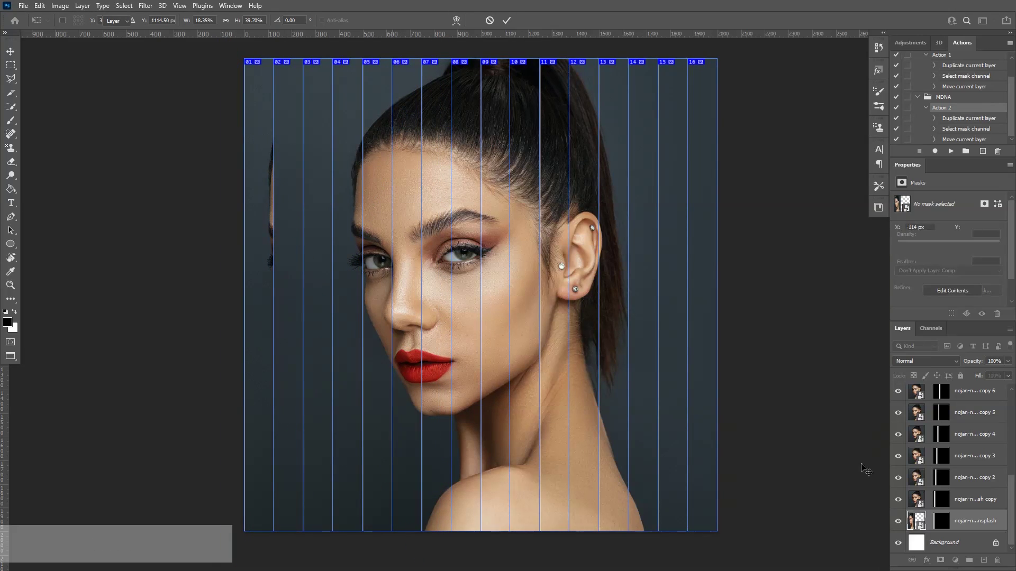
{"action": "left_click", "coordinate": [911, 501]}
Narrow the first copy layer around its centre and fine-tune its horizontal position
{"action": "key", "text": "ctrl+t"}
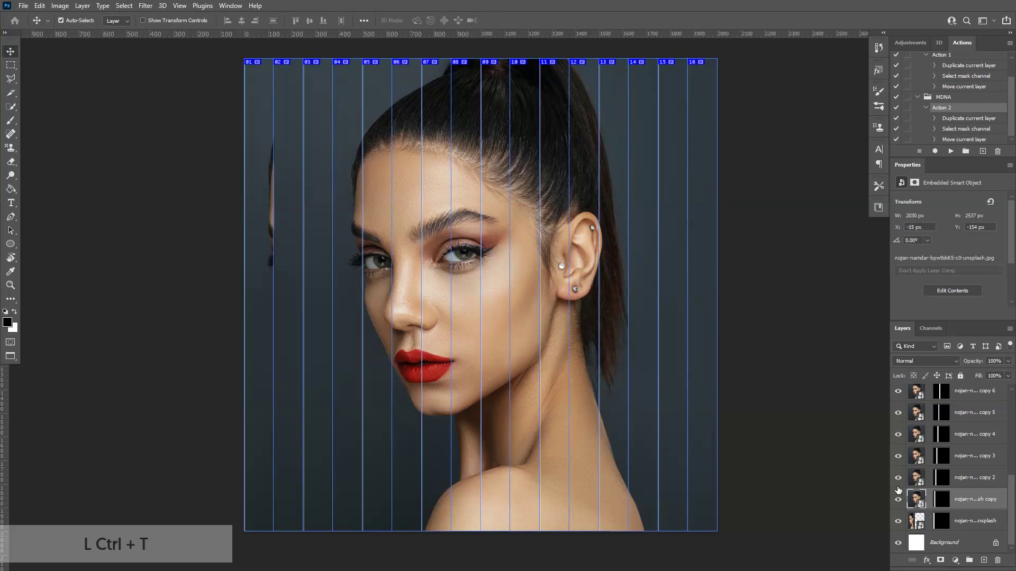
{"action": "left_click_drag", "start_coordinate": [720, 321], "coordinate": [437, 354]}
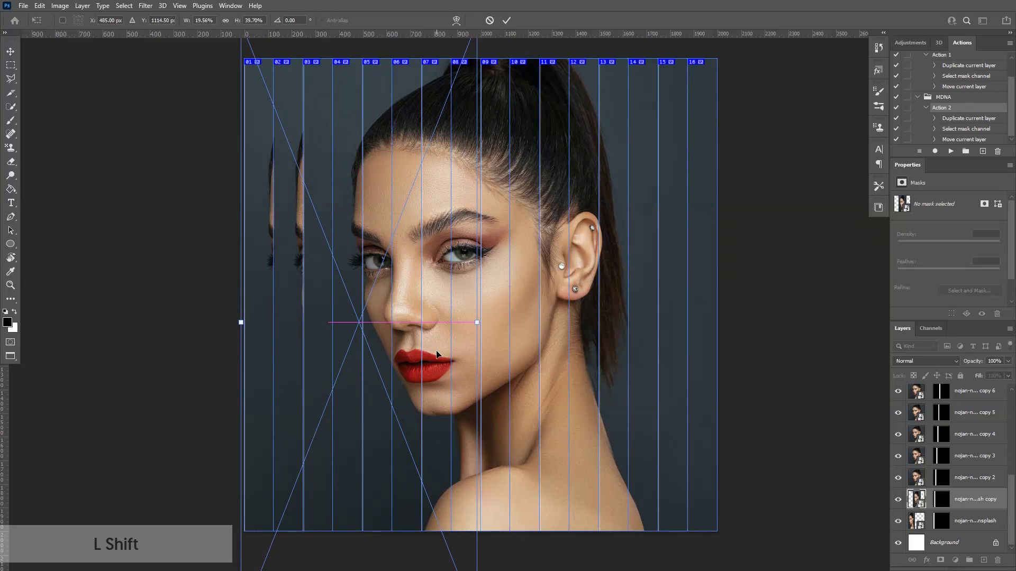
{"action": "key", "text": "Left"}
{"action": "key", "text": "Left"}
{"action": "key", "text": "Left"}
{"action": "key", "text": "Left"}
{"action": "key", "text": "Left"}
{"action": "key", "text": "Left"}
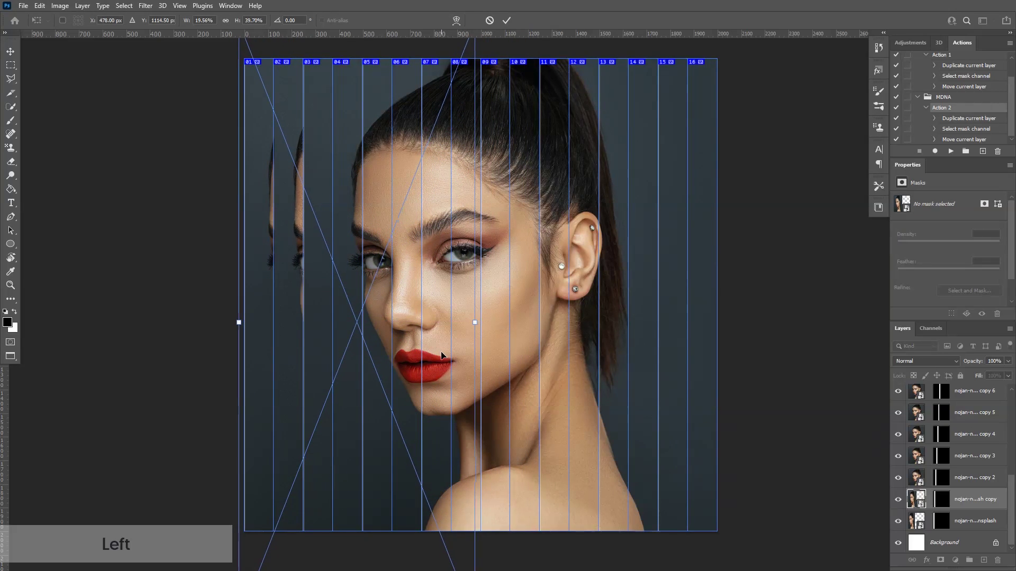
{"action": "key", "text": "Right"}
{"action": "key", "text": "Return"}
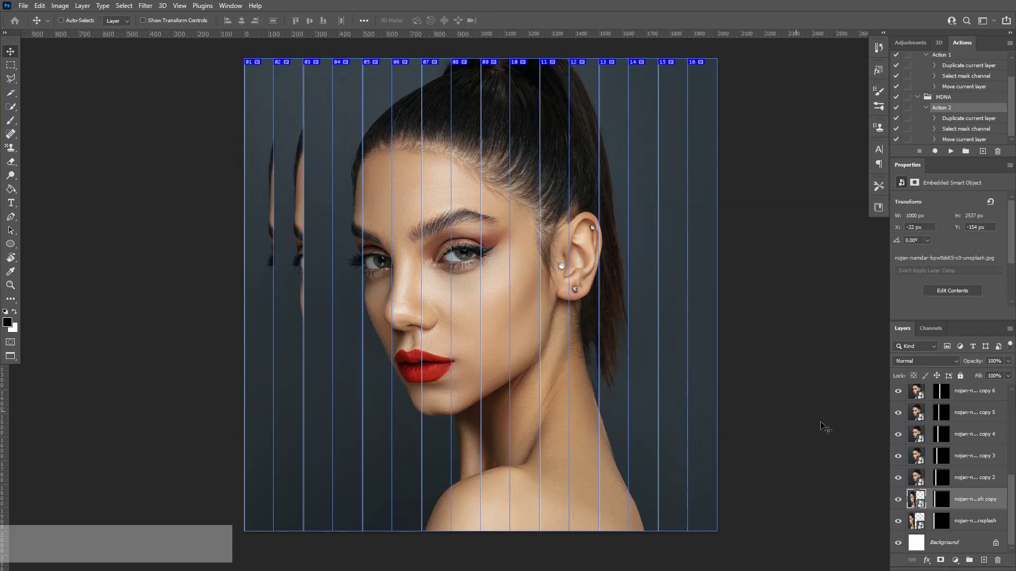
Narrow copy 2, widen it slightly, and shift it left onto its strip
{"action": "left_click", "coordinate": [915, 479]}
{"action": "key", "text": "ctrl+t"}
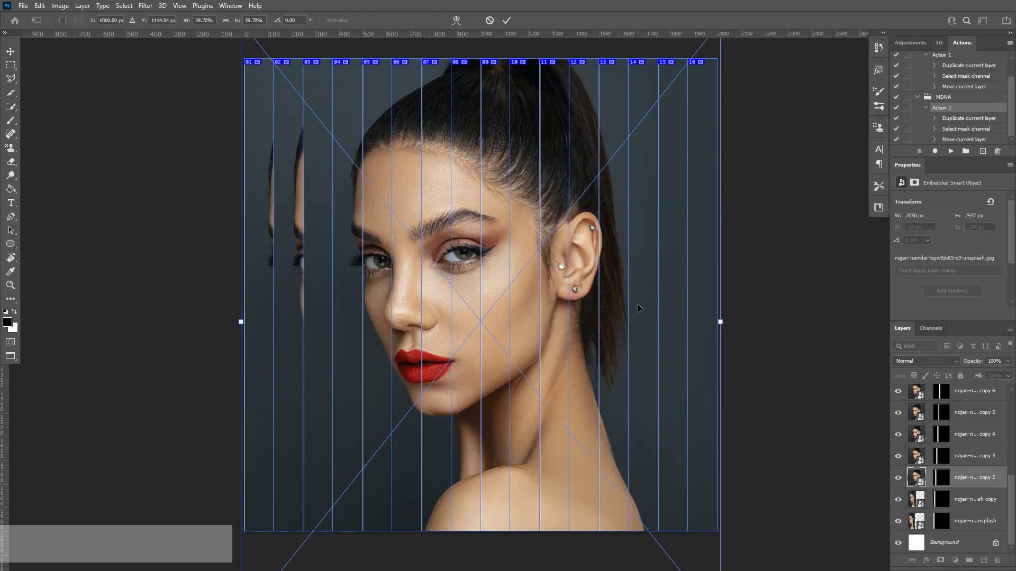
{"action": "left_click_drag", "start_coordinate": [721, 322], "coordinate": [588, 339]}
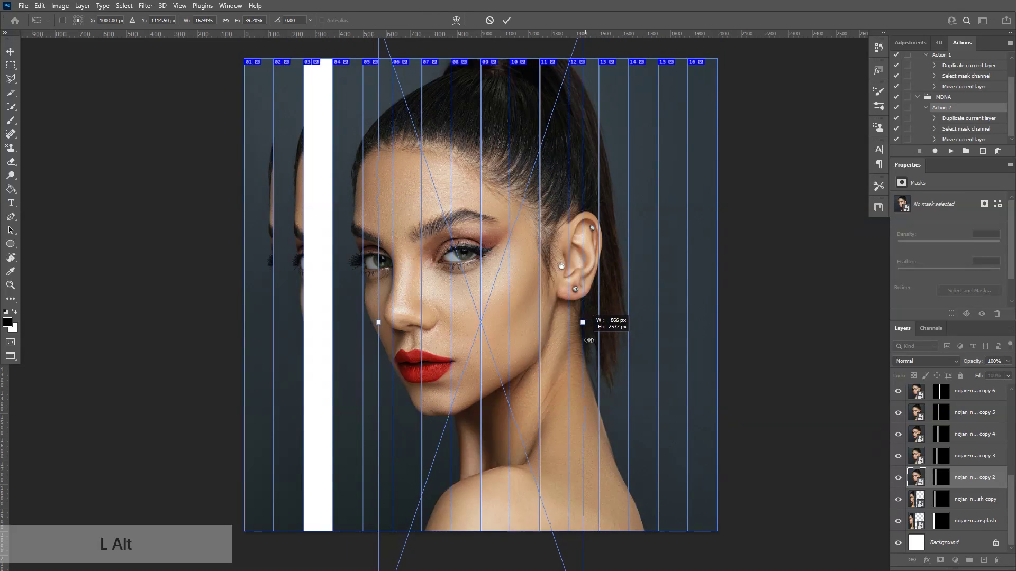
{"action": "left_click_drag", "start_coordinate": [589, 340], "coordinate": [605, 340]}
{"action": "left_click_drag", "start_coordinate": [549, 360], "coordinate": [451, 360]}
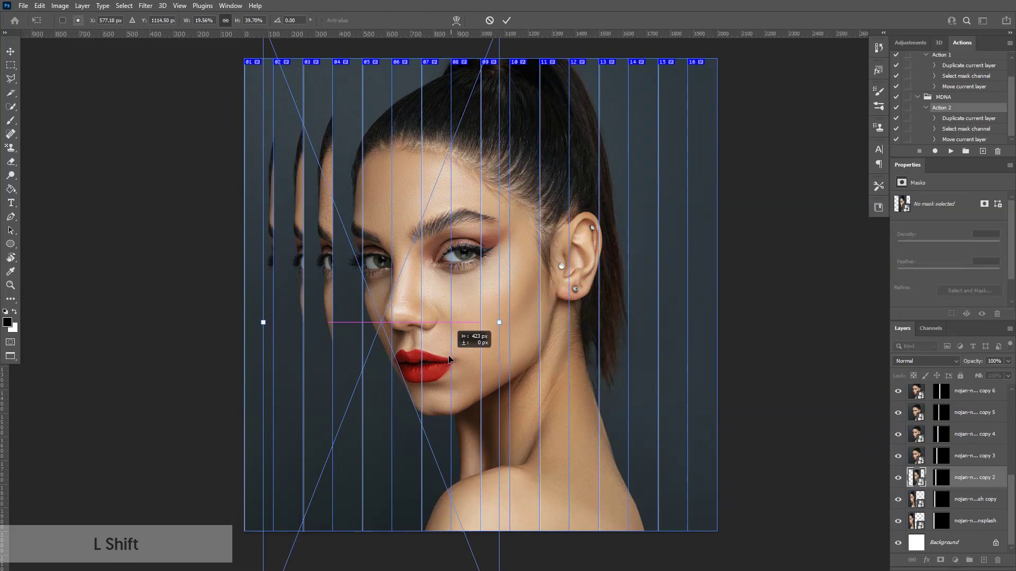
{"action": "double_click", "coordinate": [449, 360]}
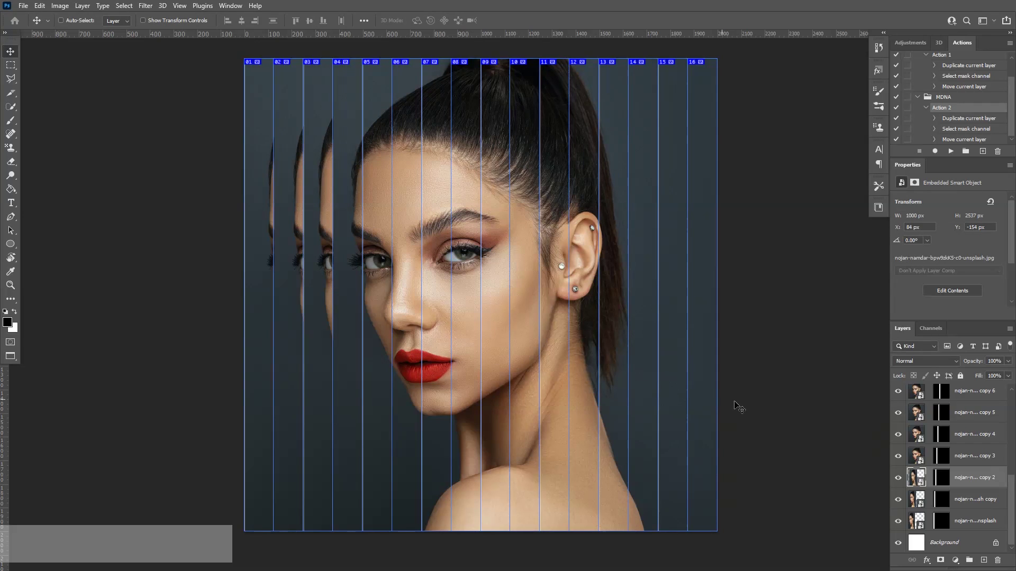
Widen copy 3 and shift it left, then transform copy 4
{"action": "left_click", "coordinate": [914, 458]}
{"action": "key", "text": "ctrl+t"}
{"action": "left_click_drag", "start_coordinate": [613, 321], "coordinate": [594, 363]}
{"action": "double_click", "coordinate": [524, 333]}
{"action": "key", "text": "alt+bracketright"}
{"action": "key", "text": "ctrl+t"}
{"action": "double_click", "coordinate": [594, 363]}
Narrow copy 5 around its centre and commit transforms on the next strip layers up
{"action": "key", "text": "alt+bracketright"}
{"action": "key", "text": "ctrl+t"}
{"action": "left_click_drag", "start_coordinate": [716, 324], "coordinate": [640, 327]}
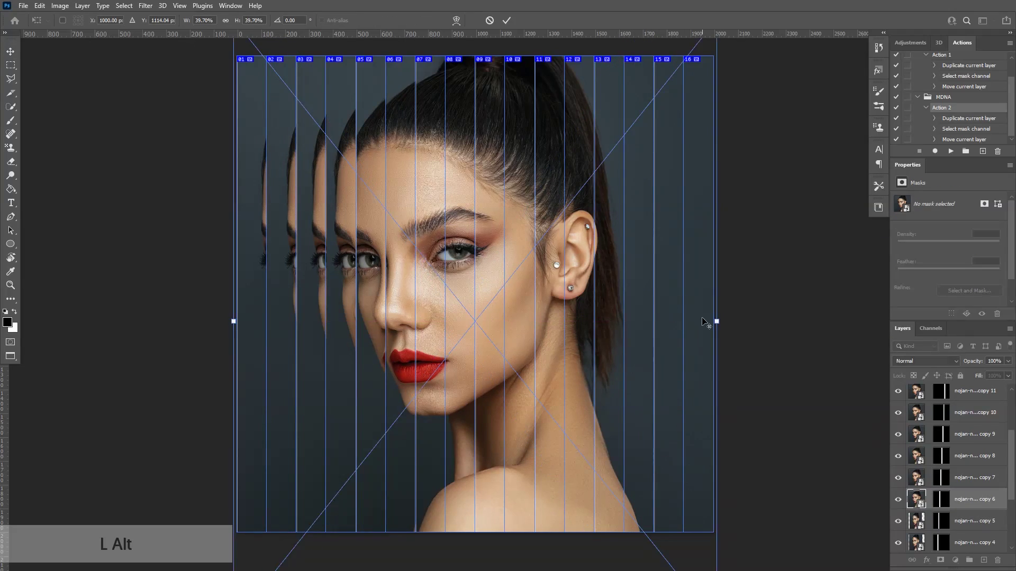
{"action": "left_click_drag", "start_coordinate": [714, 321], "coordinate": [653, 321]}
{"action": "double_click", "coordinate": [602, 352]}
{"action": "left_click", "coordinate": [917, 516]}
{"action": "key", "text": "alt+bracketright"}
{"action": "key", "text": "alt+bracketright"}
{"action": "key", "text": "ctrl+t"}
{"action": "key", "text": "Return"}
{"action": "key", "text": "alt+bracketright"}
{"action": "key", "text": "ctrl+t"}
{"action": "key", "text": "Return"}
Narrow copies 9, 10 and 11 around their centres, copy 10 to about 24% width
{"action": "key", "text": "alt+bracketright"}
{"action": "key", "text": "ctrl+t"}
{"action": "left_click_drag", "start_coordinate": [603, 369], "coordinate": [617, 367]}
{"action": "key", "text": "Return"}
{"action": "key", "text": "alt+bracketright"}
{"action": "key", "text": "ctrl+t"}
{"action": "left_click_drag", "start_coordinate": [713, 322], "coordinate": [644, 322]}
{"action": "key", "text": "Return"}
{"action": "key", "text": "alt+bracketright"}
{"action": "key", "text": "ctrl+t"}
{"action": "left_click_drag", "start_coordinate": [713, 322], "coordinate": [673, 350]}
{"action": "key", "text": "Return"}
Transform copies 12 through 15, narrowing copy 13 to about 24% width
{"action": "key", "text": "alt+bracketright"}
{"action": "key", "text": "ctrl+t"}
{"action": "key", "text": "Return"}
{"action": "key", "text": "alt+bracketright"}
{"action": "key", "text": "ctrl+t"}
{"action": "left_click_drag", "start_coordinate": [713, 322], "coordinate": [688, 328]}
{"action": "key", "text": "Return"}
{"action": "key", "text": "alt+bracketright"}
{"action": "key", "text": "ctrl+t"}
{"action": "key", "text": "Return"}
{"action": "key", "text": "alt+bracketright"}
{"action": "key", "text": "ctrl+t"}
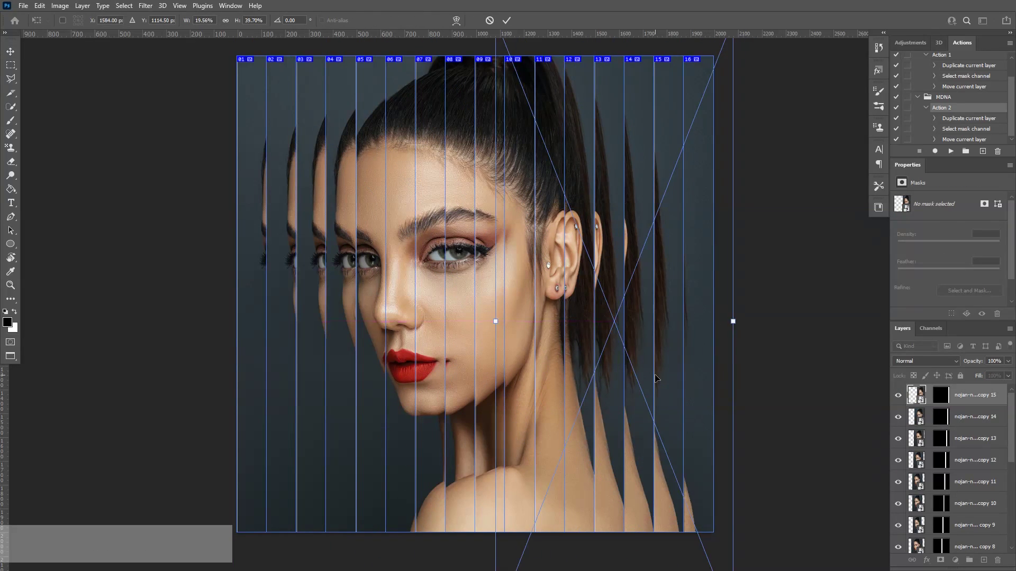
{"action": "key", "text": "Return"}
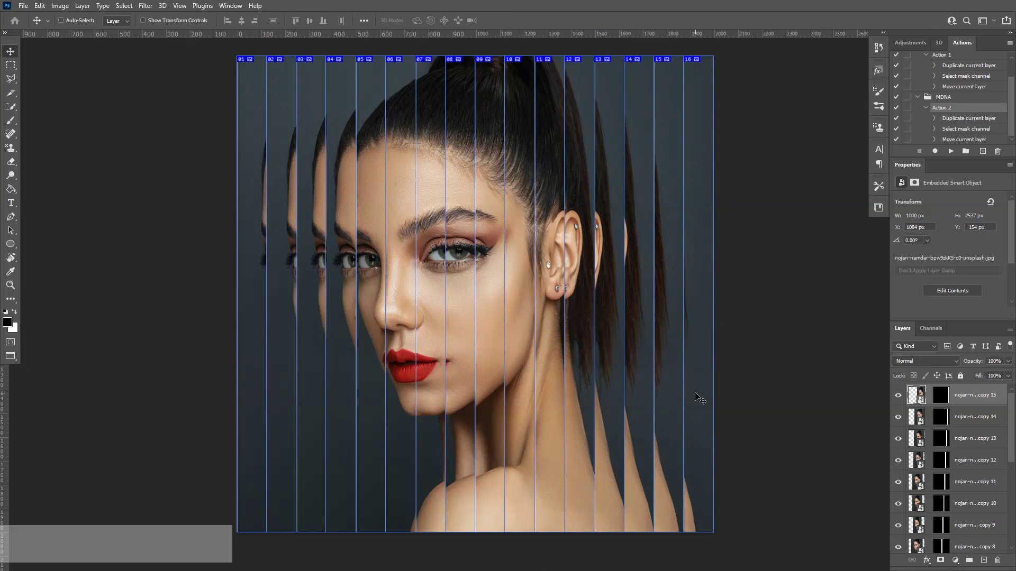
Merge all 16 strip layers into one smart object and add an empty Layer 1 above it
{"action": "scroll", "coordinate": [981, 419], "scroll_direction": "down", "scroll_amount": 5}
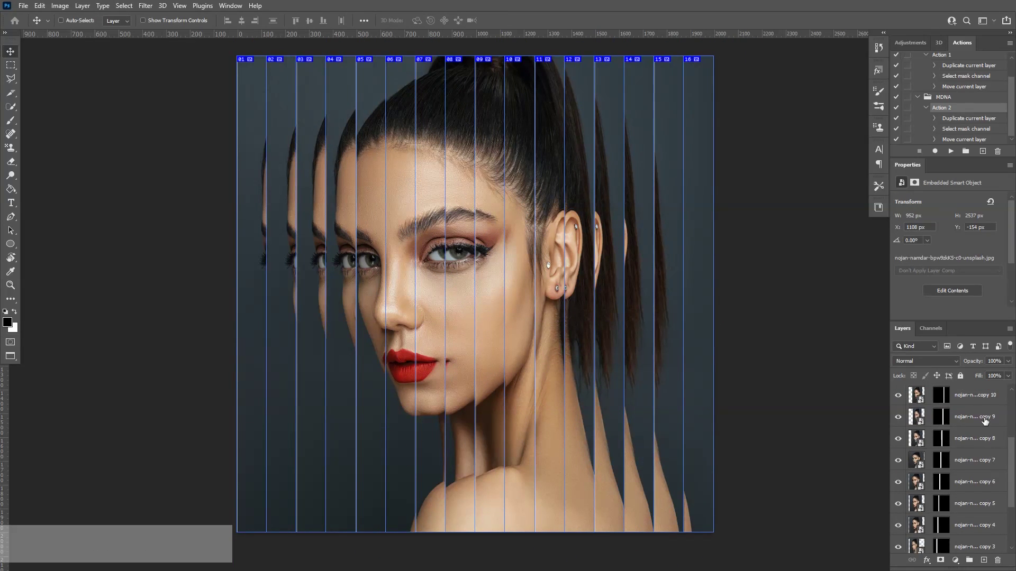
{"action": "key", "text": "shift"}
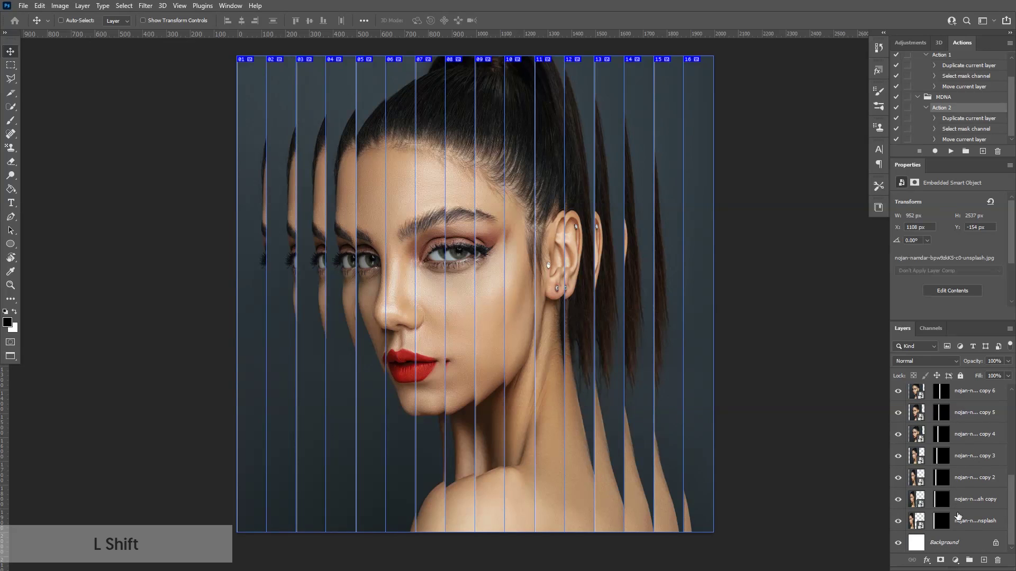
{"action": "left_click", "coordinate": [961, 524], "text": "shift"}
{"action": "scroll", "coordinate": [967, 519], "scroll_direction": "up", "scroll_amount": 5}
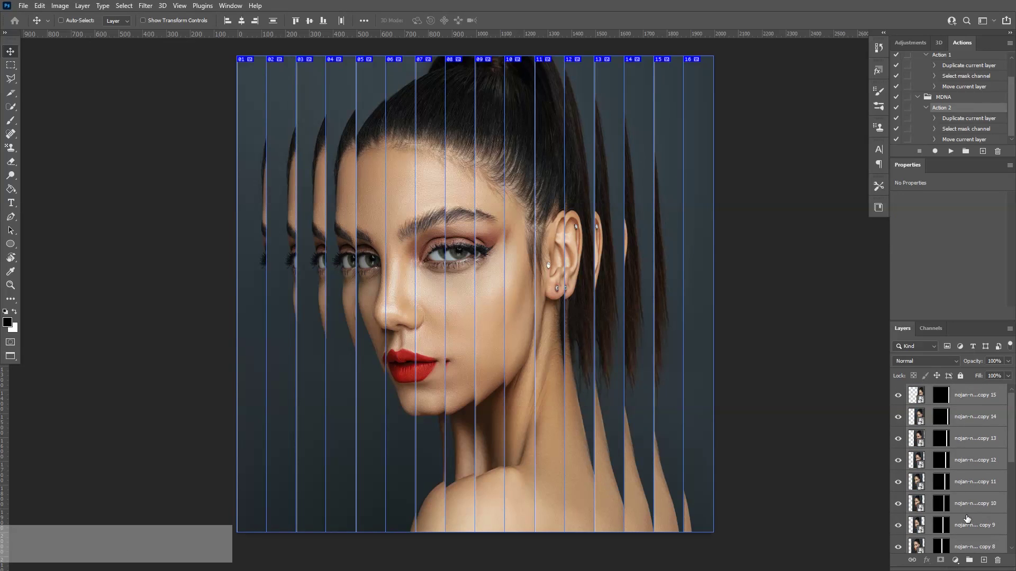
{"action": "right_click", "coordinate": [957, 427]}
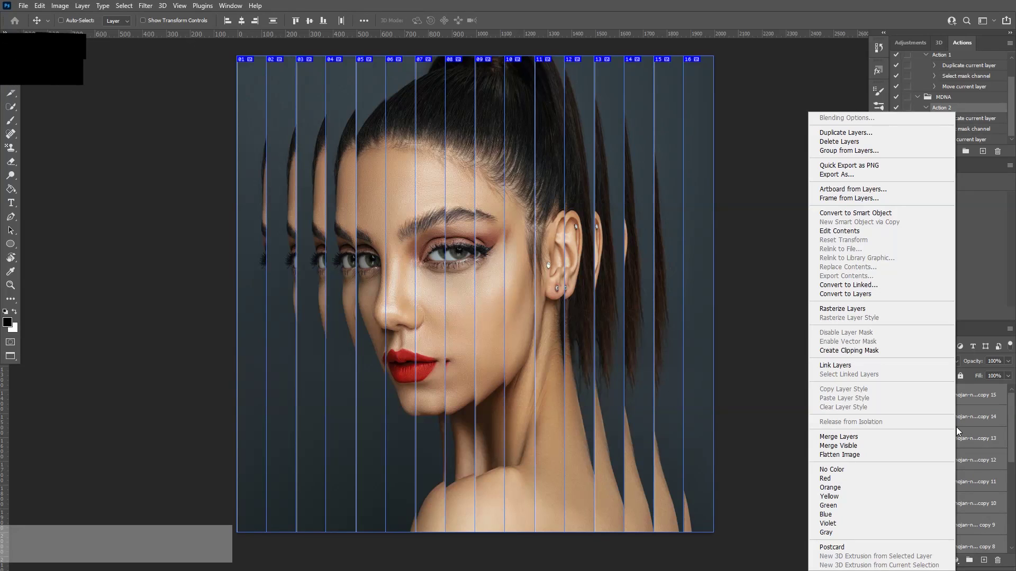
{"action": "left_click", "coordinate": [870, 213]}
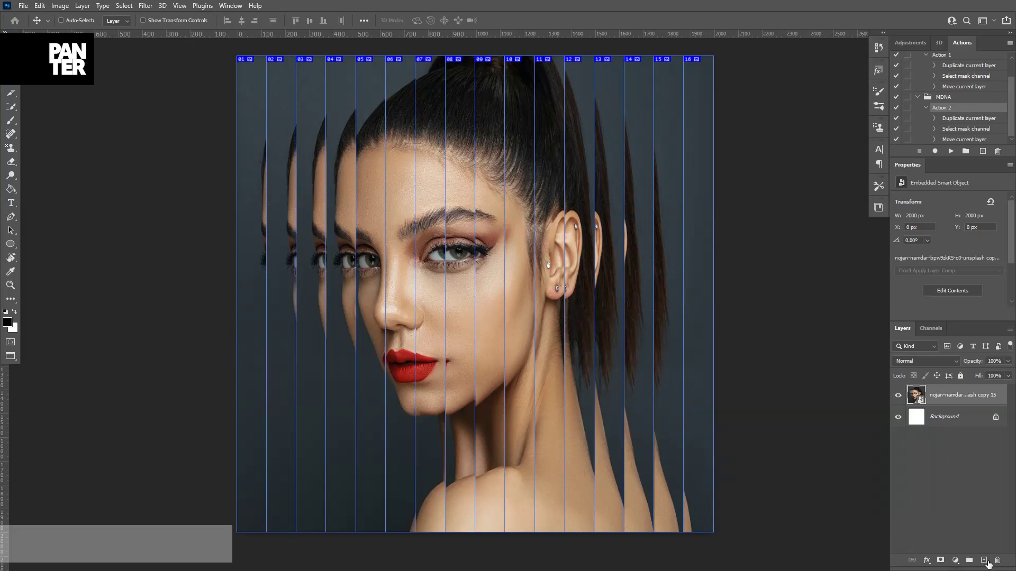
{"action": "left_click", "coordinate": [983, 560]}
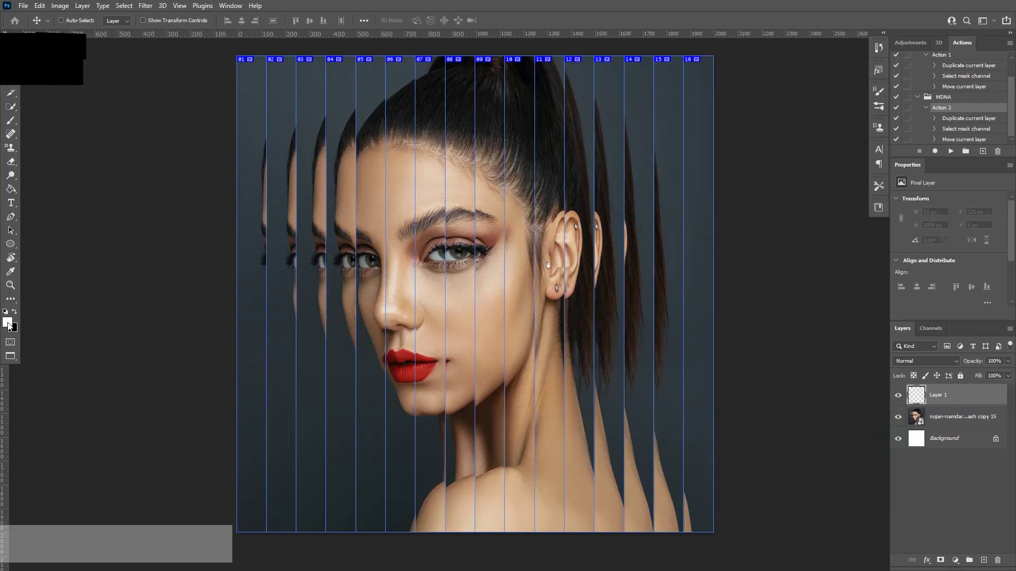
Fill a full-height rectangular selection in column 02 with white on Layer 1
{"action": "left_click", "coordinate": [15, 312]}
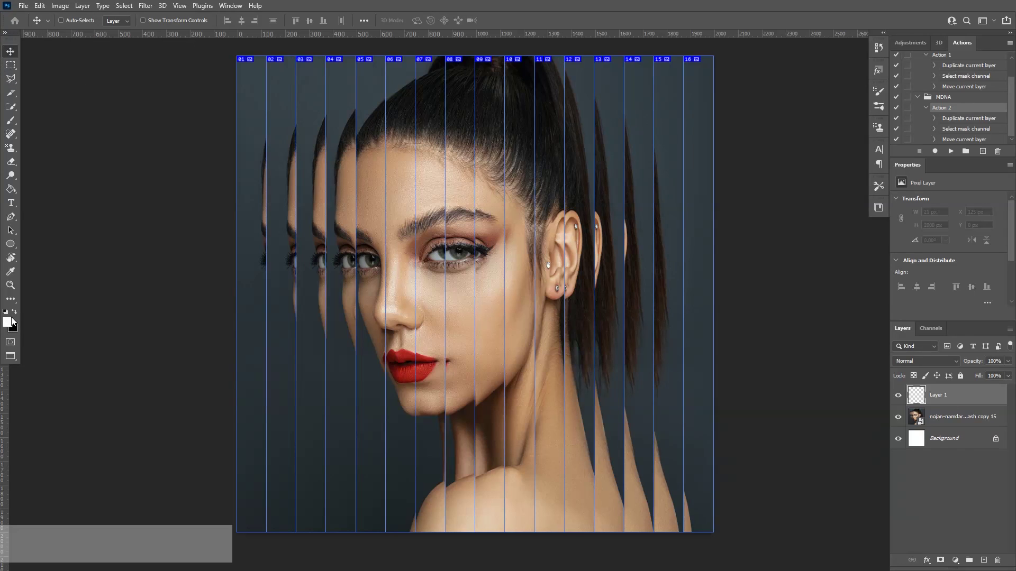
{"action": "left_click", "coordinate": [10, 65]}
{"action": "right_click", "coordinate": [11, 65]}
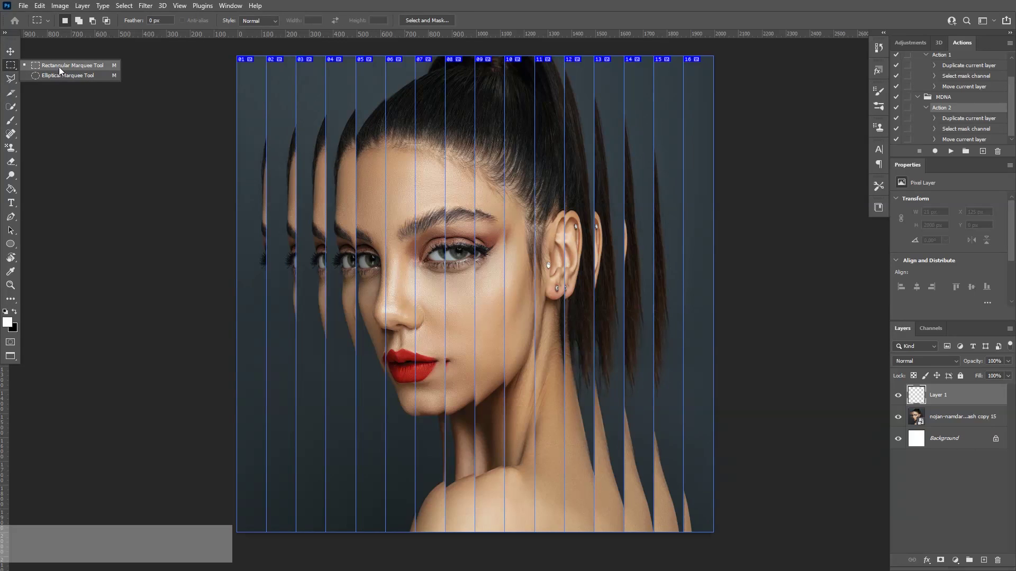
{"action": "left_click", "coordinate": [59, 67]}
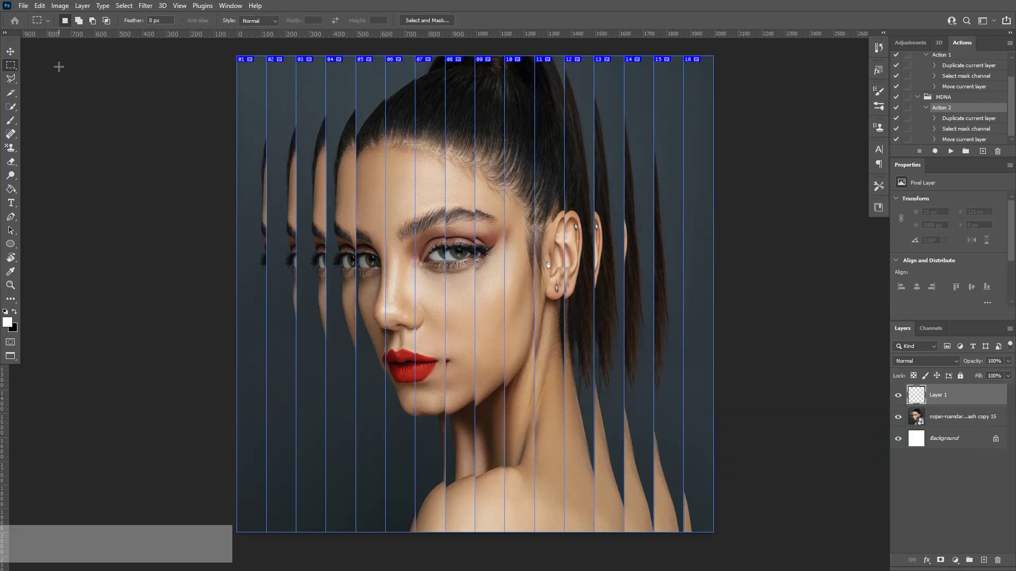
{"action": "left_click_drag", "start_coordinate": [267, 52], "coordinate": [274, 535]}
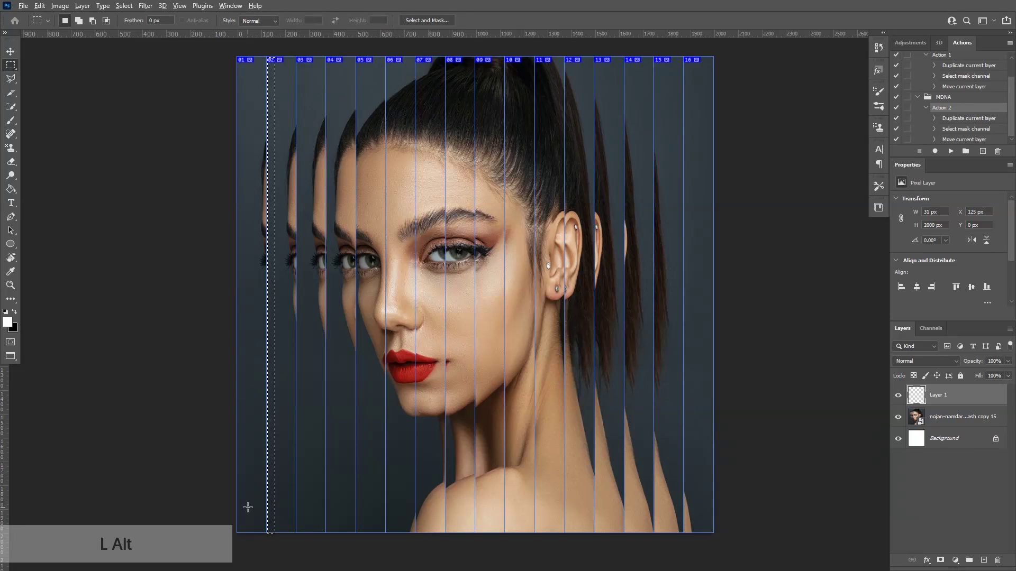
{"action": "key", "text": "alt+BackSpace"}
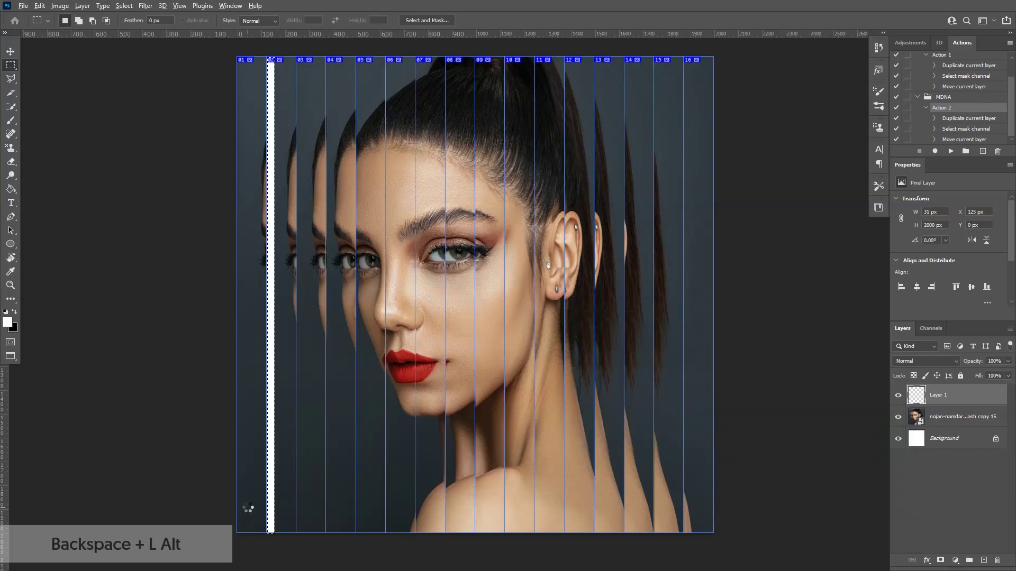
{"action": "scroll", "coordinate": [257, 280], "scroll_direction": "up", "scroll_amount": 5}
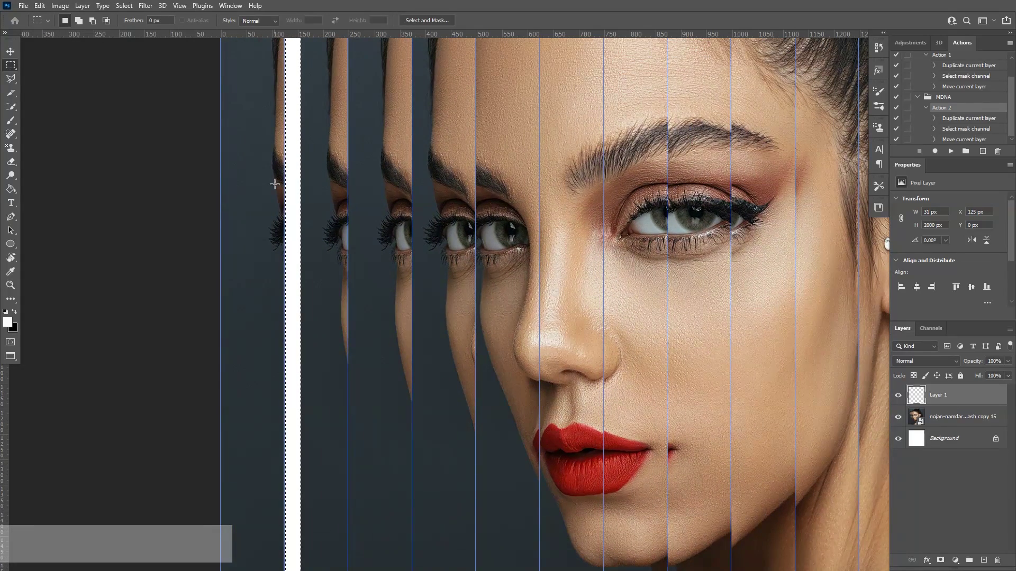
Select the Move tool and check the white strip's distances to neighbouring edges
{"action": "left_click", "coordinate": [13, 192]}
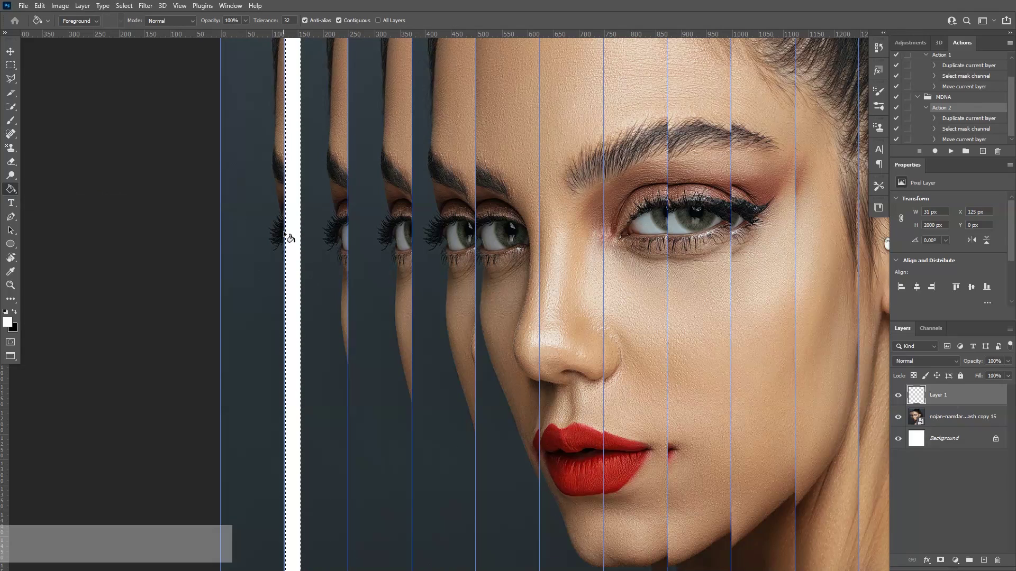
{"action": "key", "text": "v"}
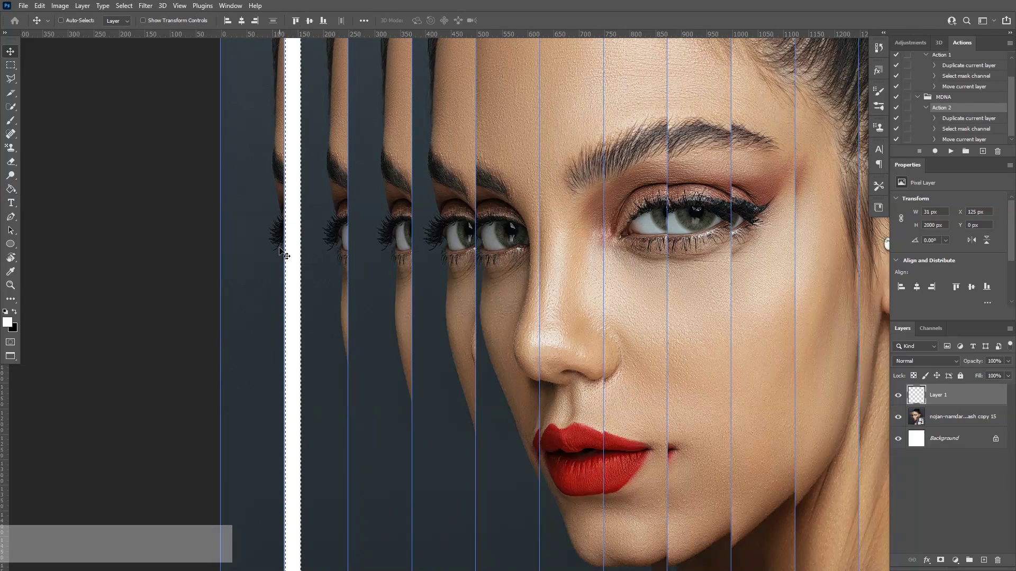
{"action": "scroll", "coordinate": [285, 254], "scroll_direction": "down", "scroll_amount": 3}
{"action": "key", "text": "space"}
{"action": "left_click_drag", "start_coordinate": [413, 260], "coordinate": [398, 245]}
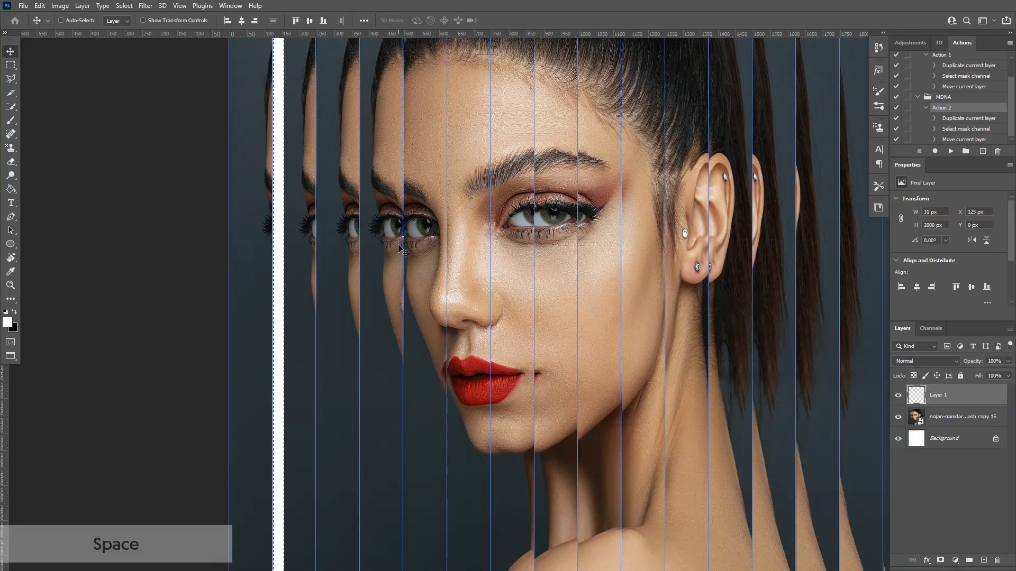
{"action": "key", "text": "ctrl"}
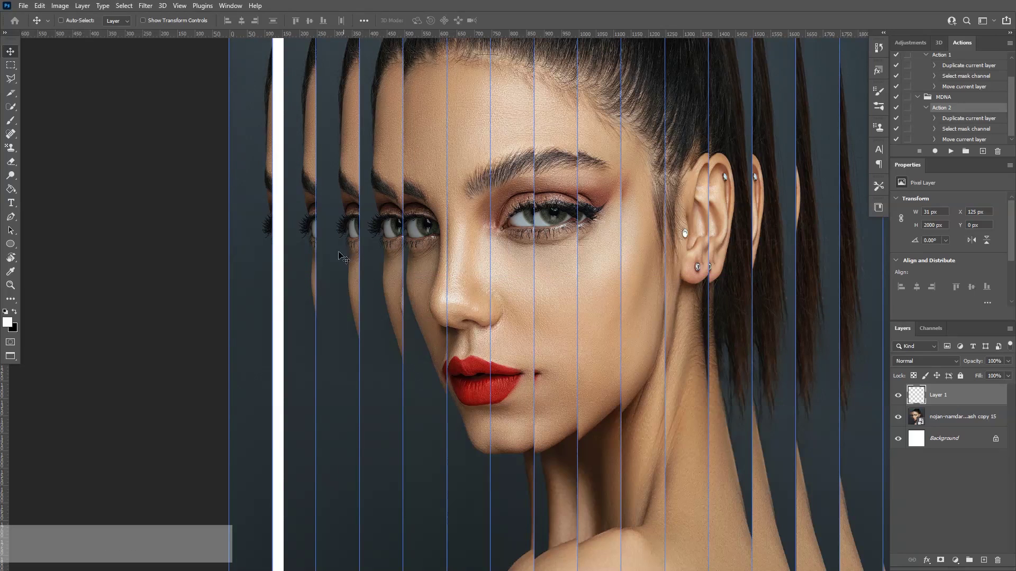
{"action": "scroll", "coordinate": [317, 350], "scroll_direction": "up", "scroll_amount": 3}
Transform the white strip into an 8 px wide, 2001 px tall line at X 121 px
{"action": "key", "text": "ctrl+t"}
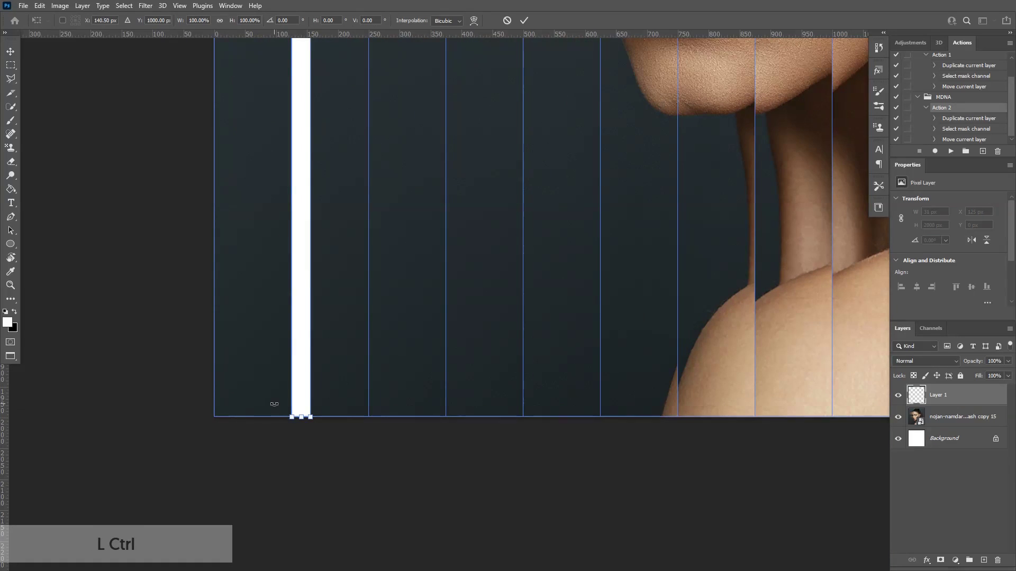
{"action": "scroll", "coordinate": [280, 412], "scroll_direction": "up", "scroll_amount": 6}
{"action": "left_click_drag", "start_coordinate": [359, 397], "coordinate": [333, 324]}
{"action": "scroll", "coordinate": [309, 346], "scroll_direction": "up", "scroll_amount": 3}
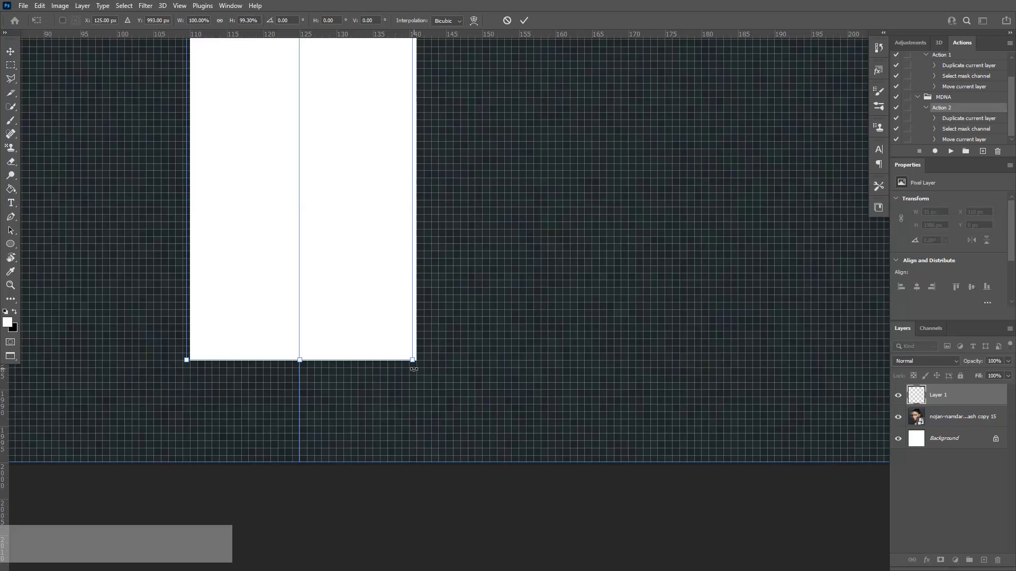
{"action": "key", "text": "alt"}
{"action": "left_click_drag", "start_coordinate": [413, 359], "coordinate": [334, 370]}
{"action": "scroll", "coordinate": [336, 370], "scroll_direction": "up", "scroll_amount": 5}
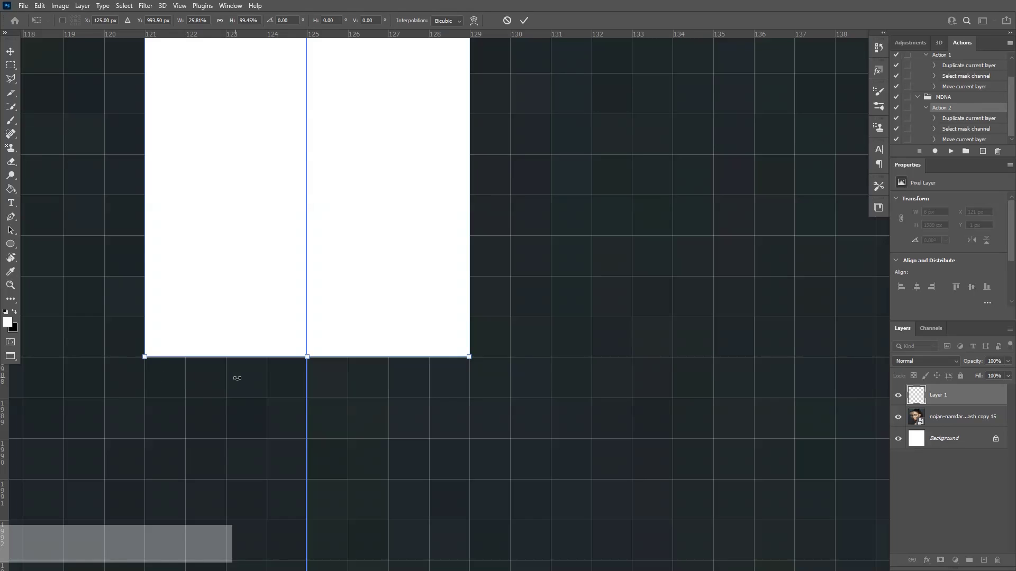
{"action": "scroll", "coordinate": [237, 378], "scroll_direction": "down", "scroll_amount": 4}
{"action": "left_click_drag", "start_coordinate": [356, 249], "coordinate": [363, 475]}
{"action": "key", "text": "Return"}
{"action": "scroll", "coordinate": [373, 411], "scroll_direction": "down", "scroll_amount": 2}
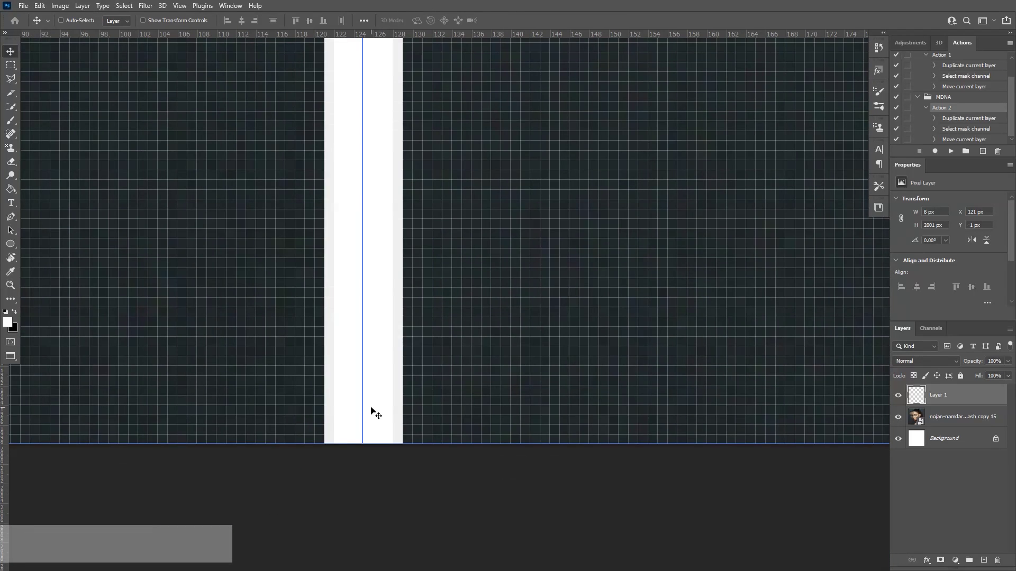
{"action": "scroll", "coordinate": [372, 412], "scroll_direction": "down", "scroll_amount": 3}
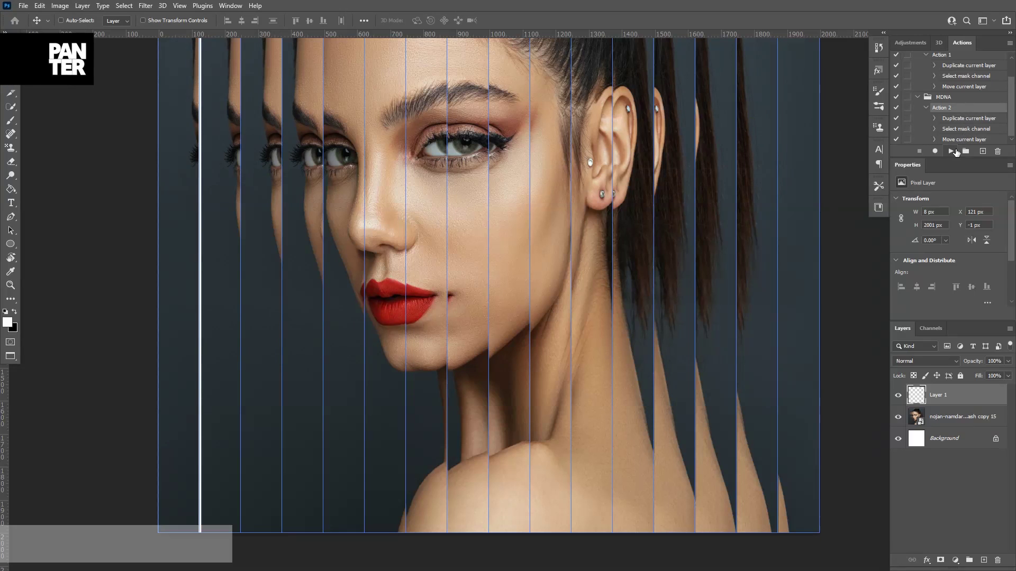
Replay Action 2 three times, continuing past the Select warning, to add evenly spaced white line copies
{"action": "left_click", "coordinate": [952, 151]}
{"action": "key", "text": "Return"}
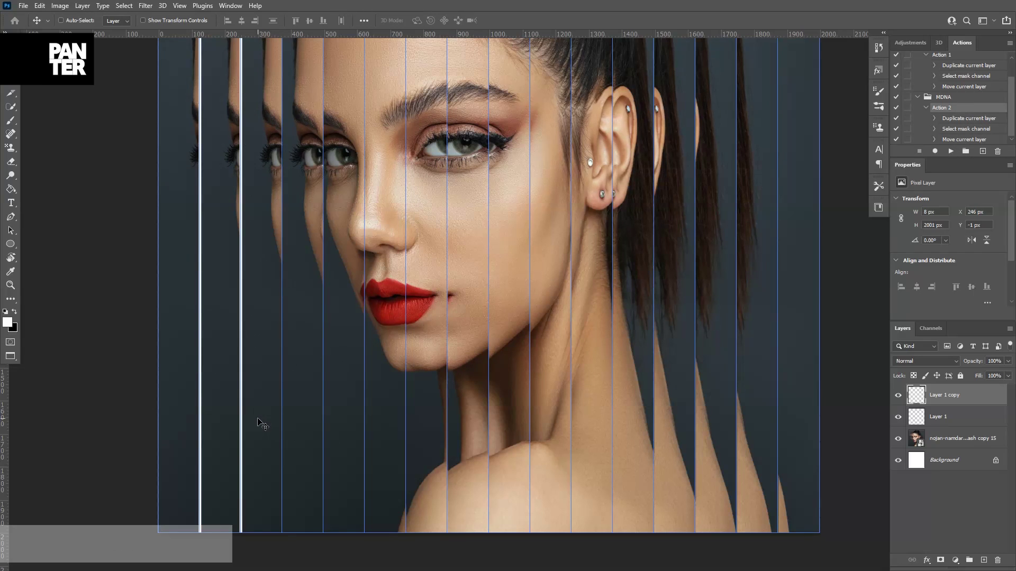
{"action": "left_click", "coordinate": [950, 152]}
{"action": "key", "text": "Return"}
{"action": "left_click", "coordinate": [951, 152]}
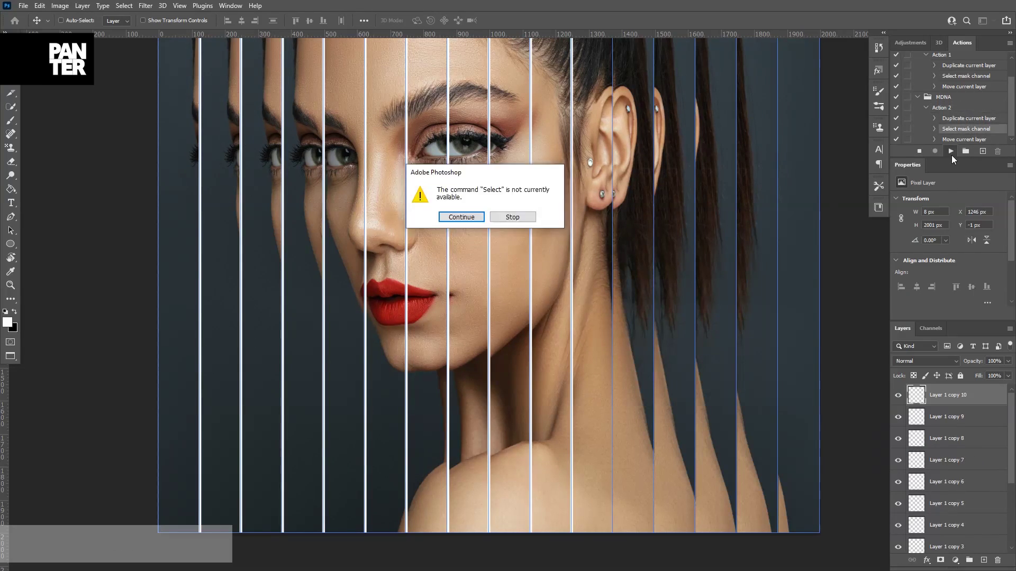
{"action": "key", "text": "Return"}
{"action": "key", "text": "ctrl+minus"}
{"action": "scroll", "coordinate": [944, 433], "scroll_direction": "down", "scroll_amount": 5}
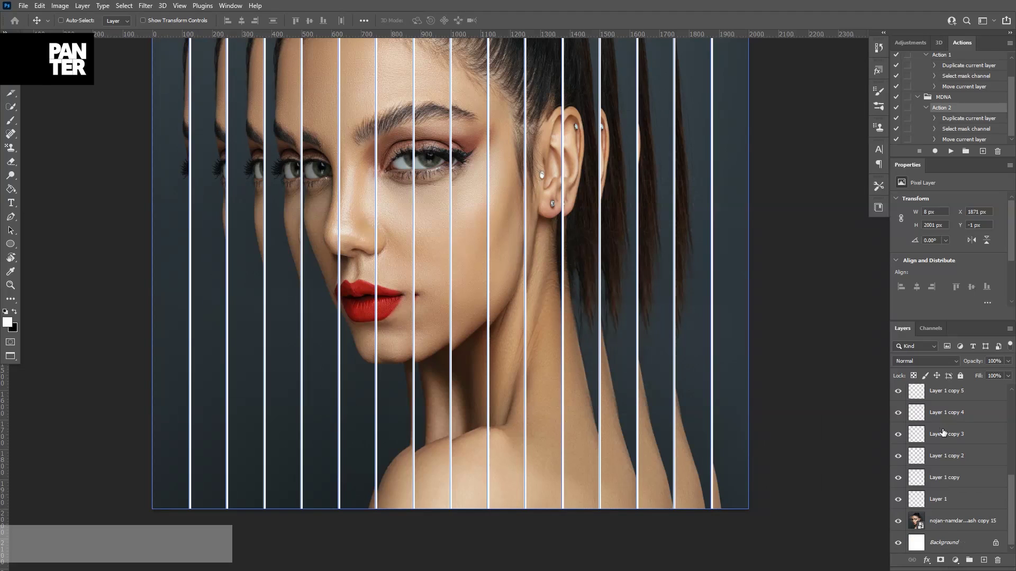
Add Layer 2 above the portrait smart object and fill it solid black with the Paint Bucket
{"action": "left_click", "coordinate": [952, 523]}
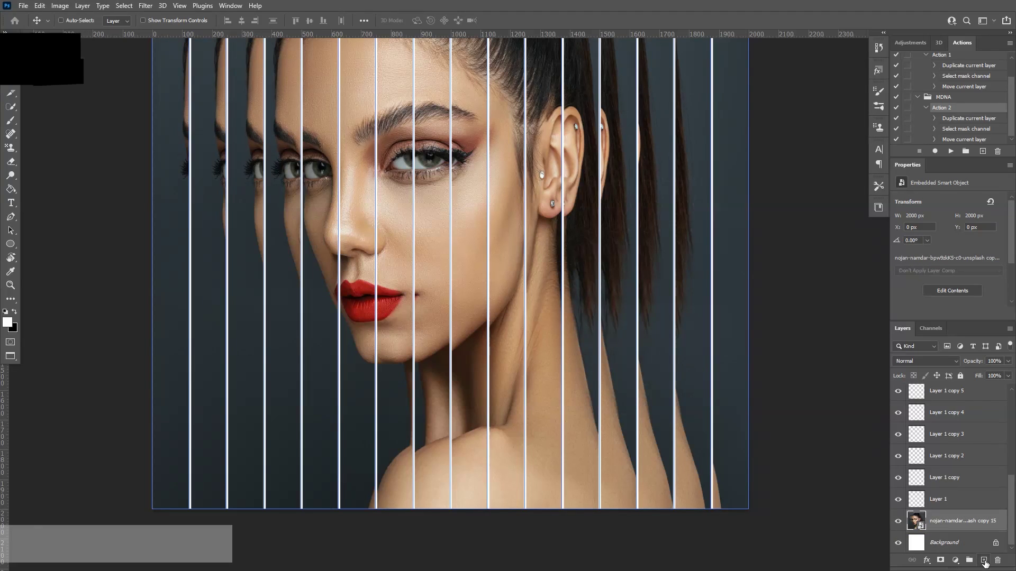
{"action": "left_click", "coordinate": [983, 562]}
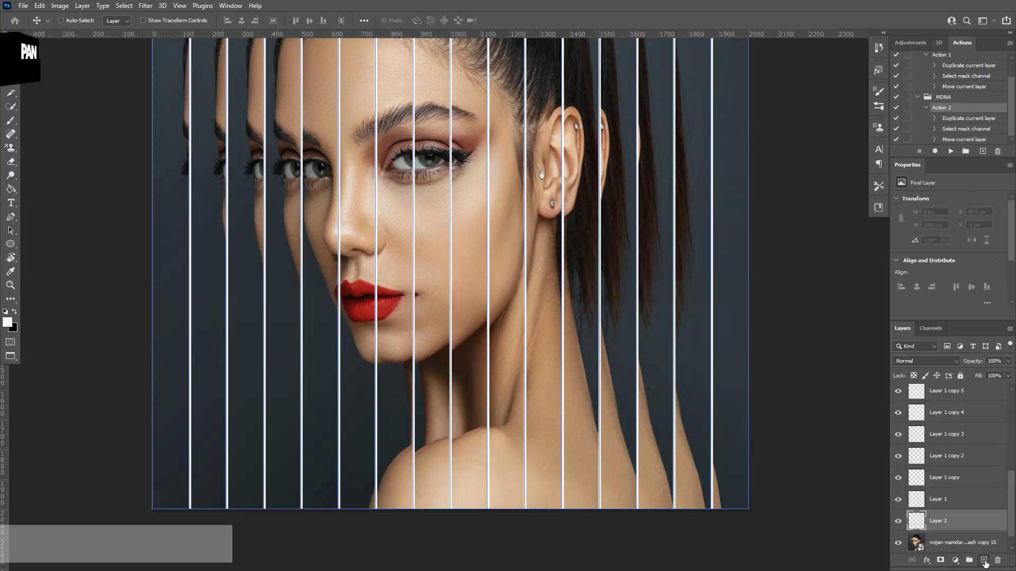
{"action": "left_click", "coordinate": [15, 311]}
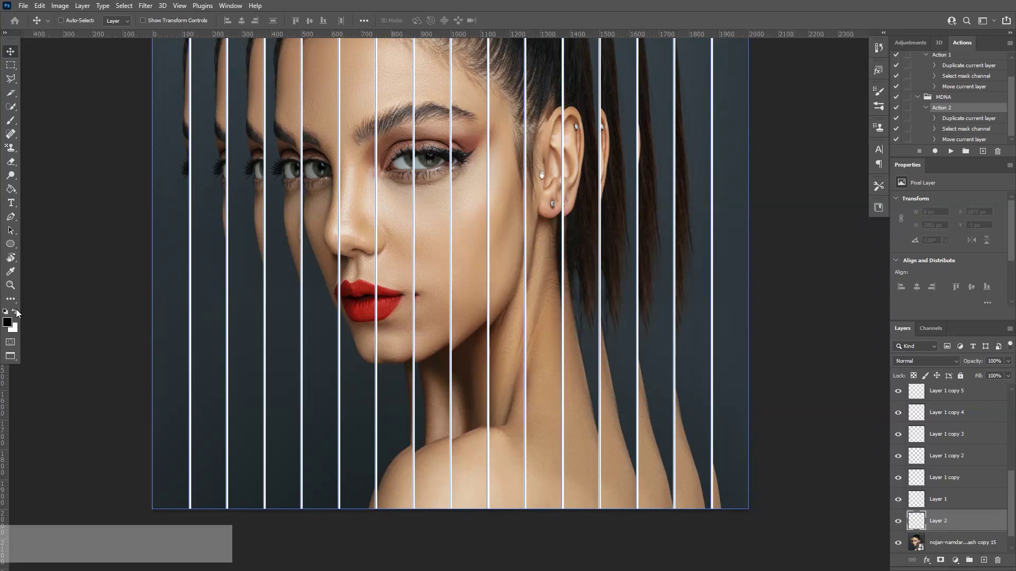
{"action": "left_click", "coordinate": [11, 190]}
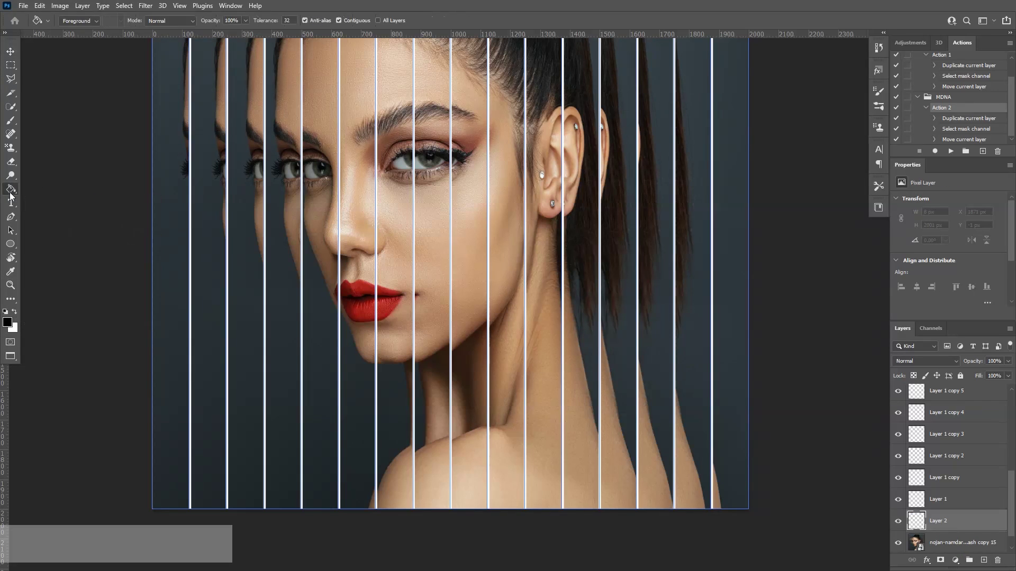
{"action": "left_click", "coordinate": [337, 316]}
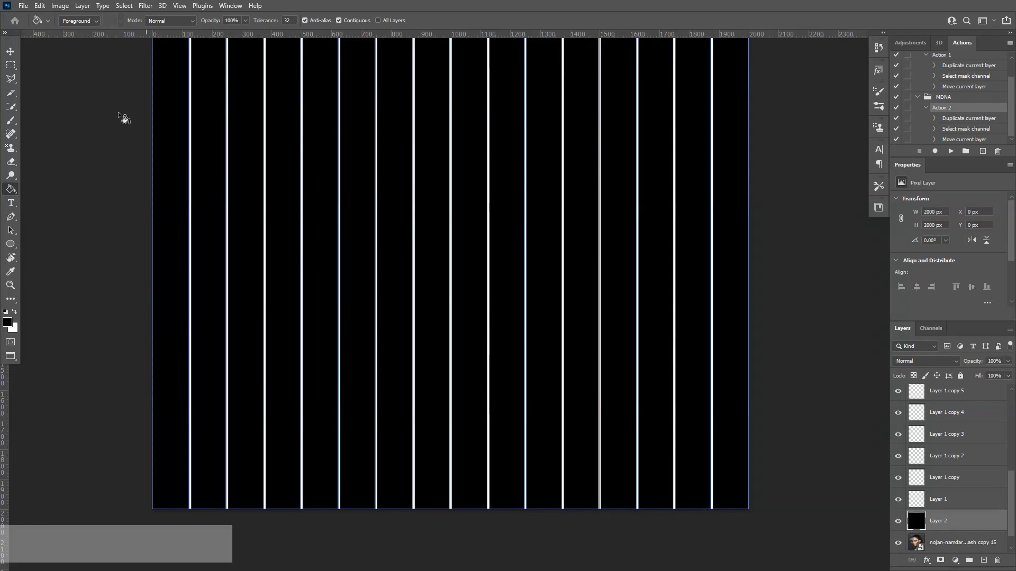
{"action": "left_click", "coordinate": [11, 52]}
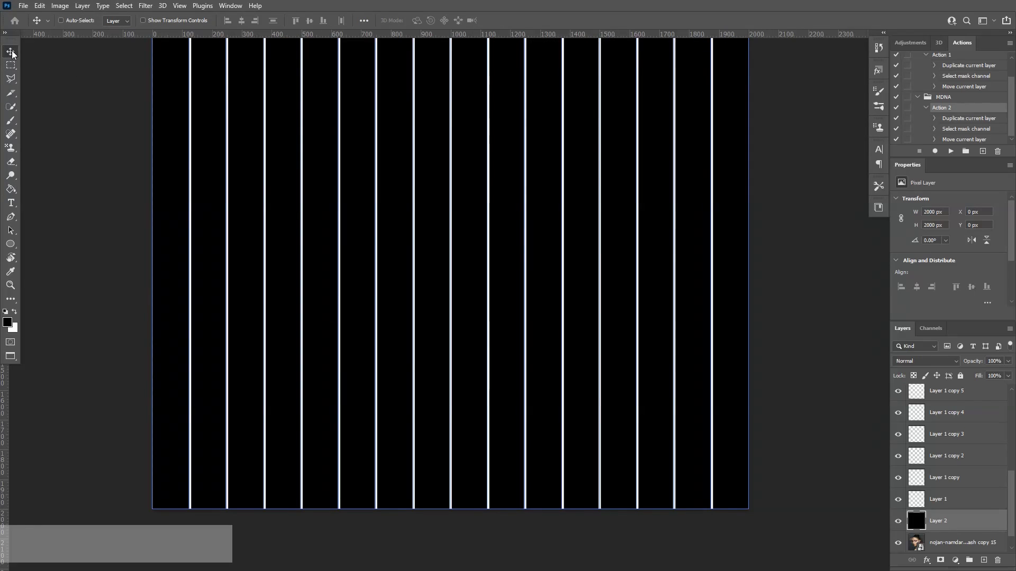
{"action": "left_click", "coordinate": [23, 5]}
Save a layers-off Photoshop copy named MDNA2 into the Glass FX folder
{"action": "left_click", "coordinate": [51, 134]}
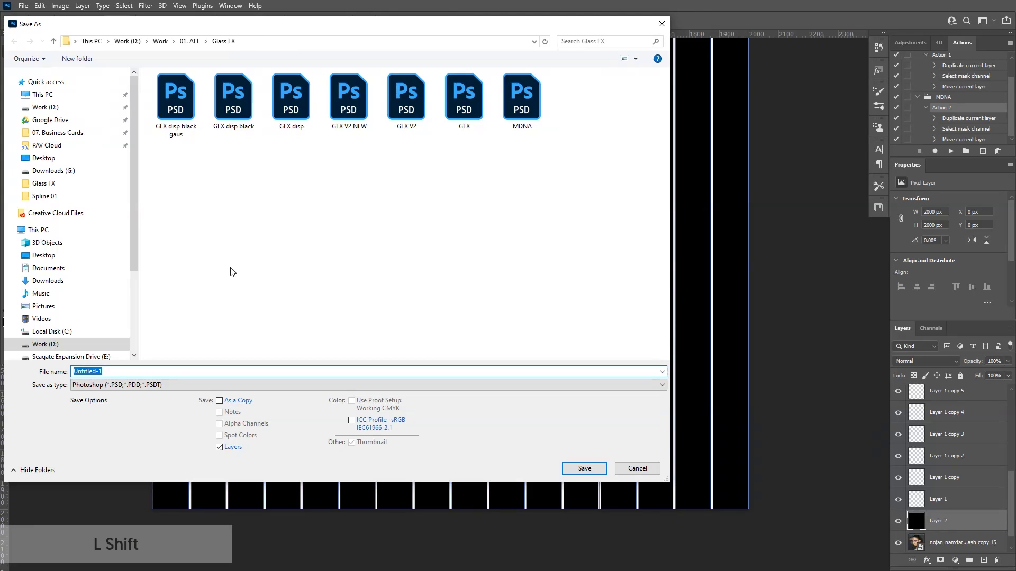
{"action": "type", "text": "MD"}
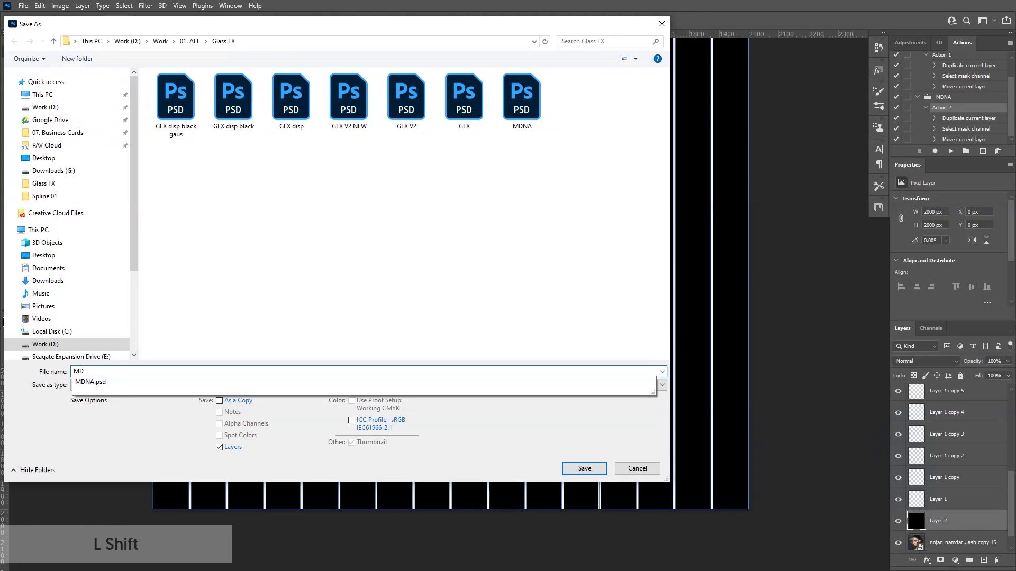
{"action": "type", "text": "NA2"}
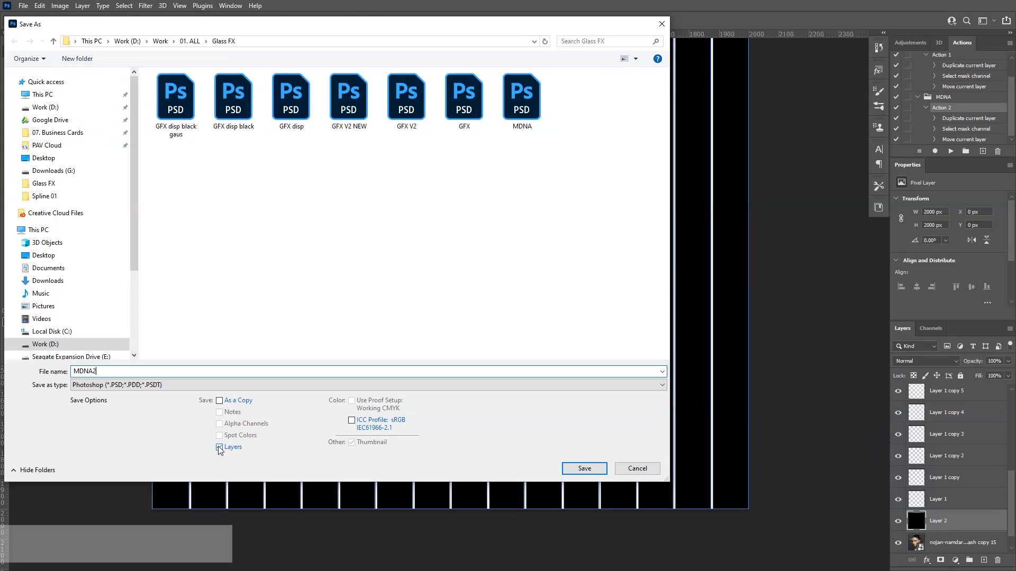
{"action": "left_click", "coordinate": [219, 448]}
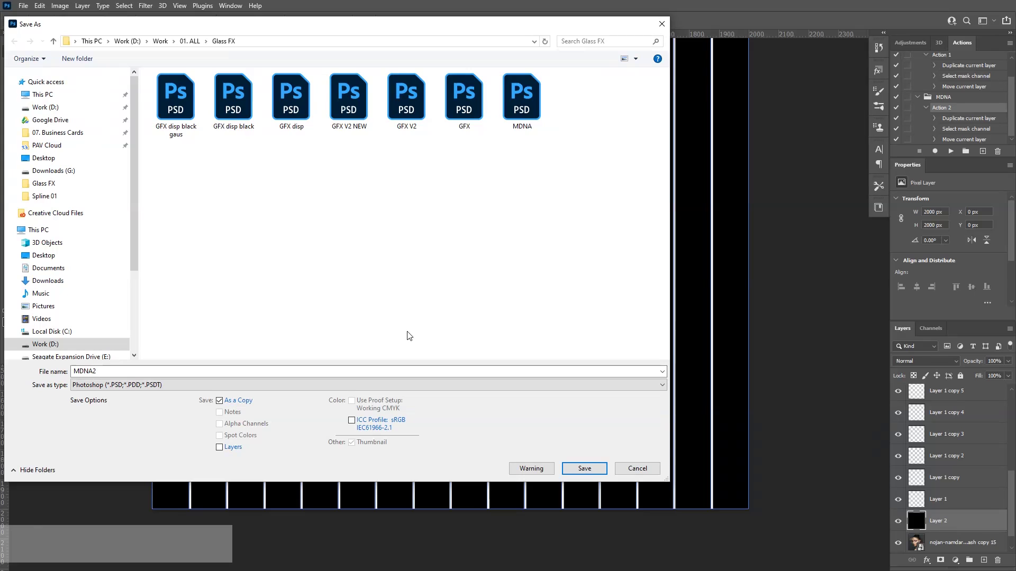
{"action": "left_click", "coordinate": [584, 468]}
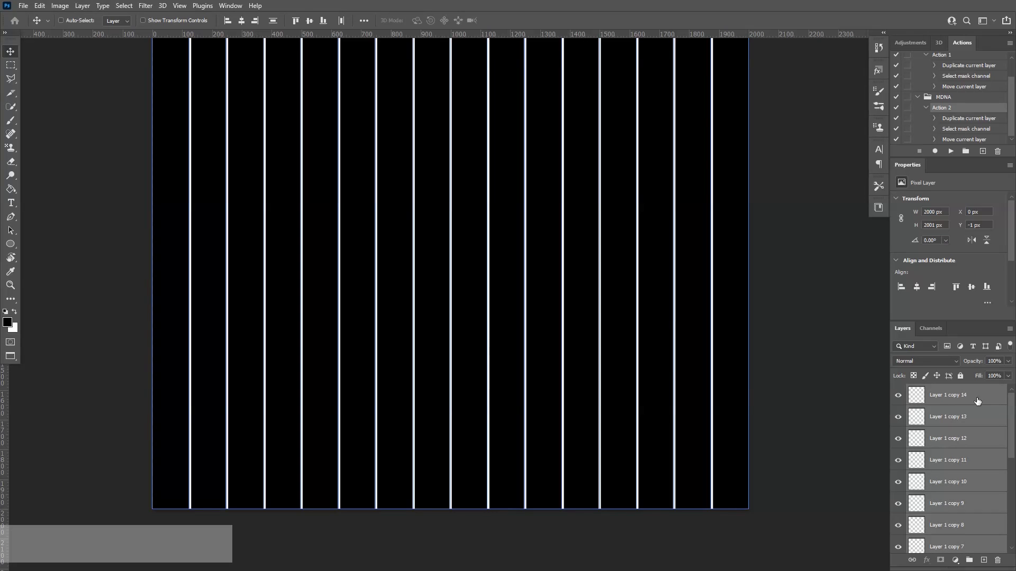
In the portrait document, draw one slice spanning the whole canvas, replacing the 16 slices
{"action": "key", "text": "ctrl+minus"}
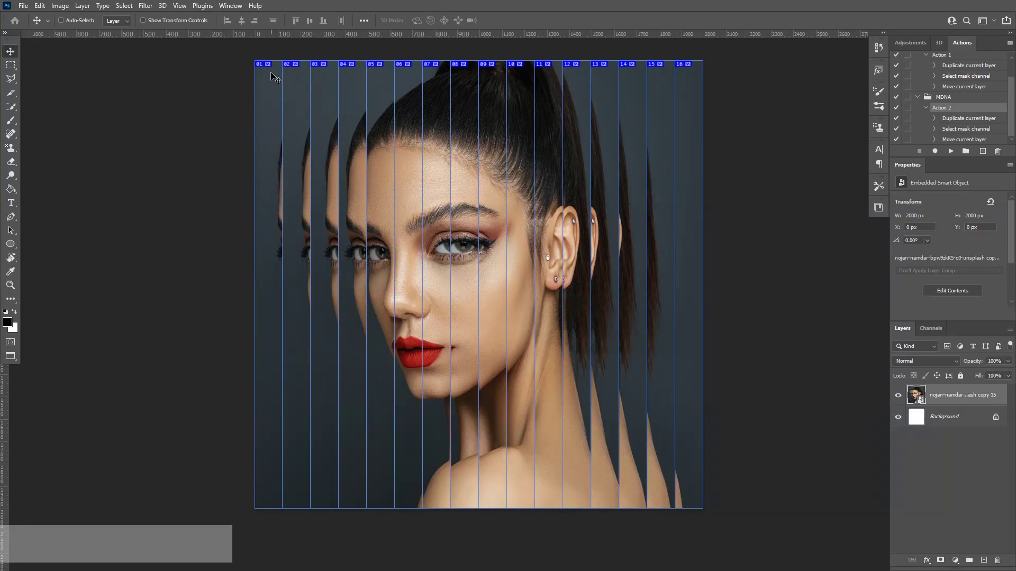
{"action": "left_click_drag", "start_coordinate": [627, 111], "coordinate": [622, 108]}
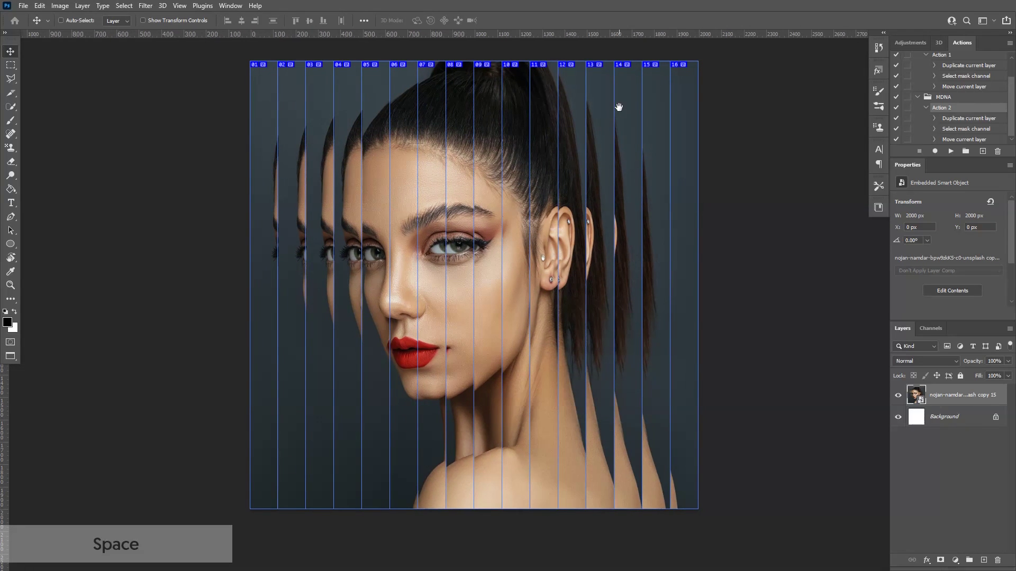
{"action": "left_click", "coordinate": [6, 94]}
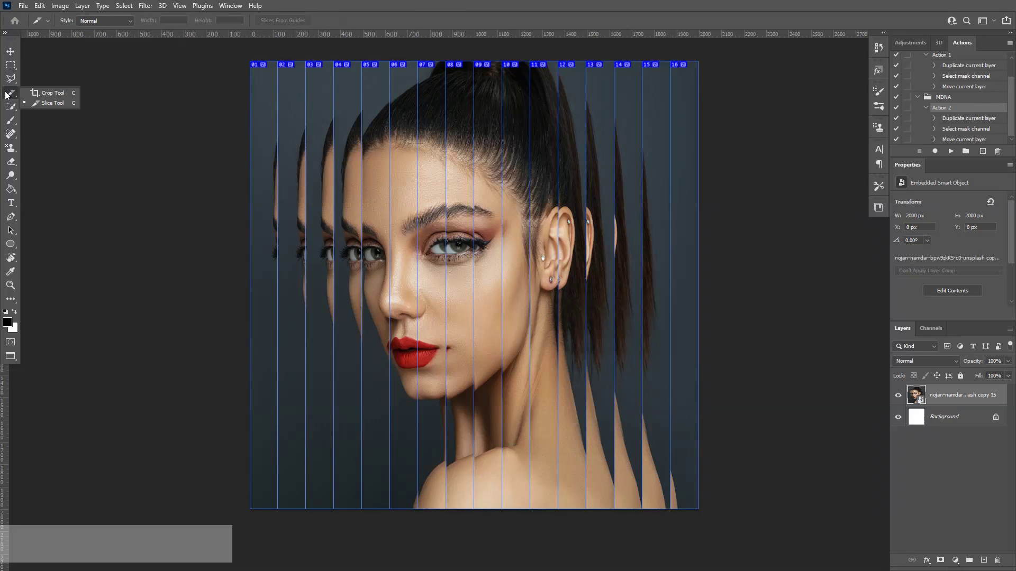
{"action": "left_click", "coordinate": [40, 104]}
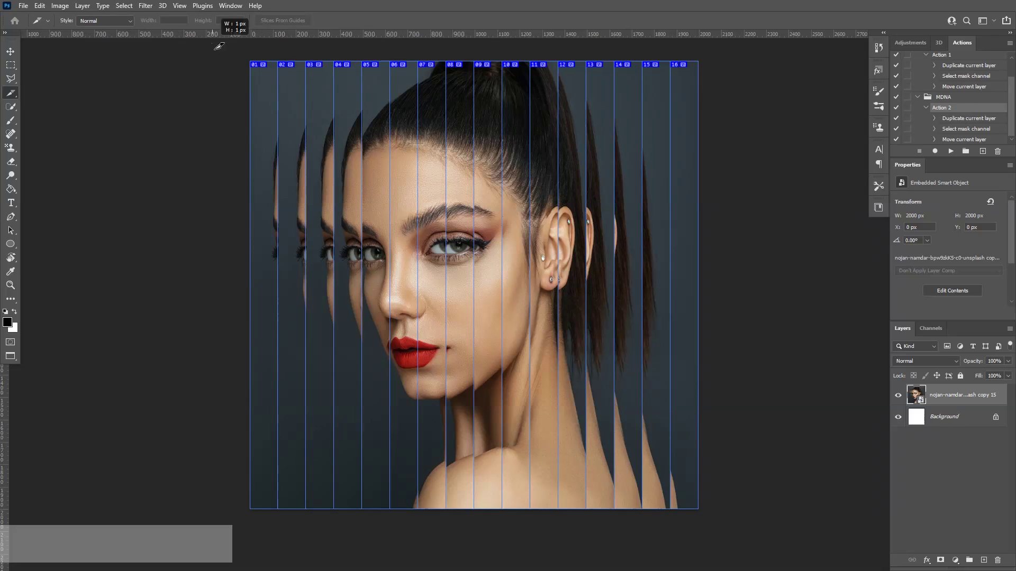
{"action": "left_click_drag", "start_coordinate": [211, 43], "coordinate": [789, 527]}
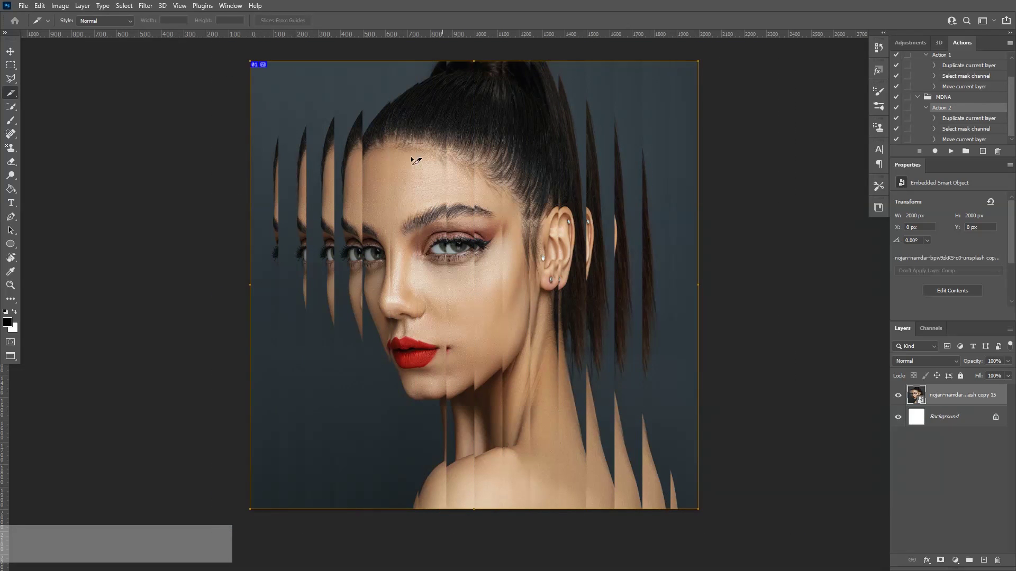
{"action": "left_click", "coordinate": [10, 54]}
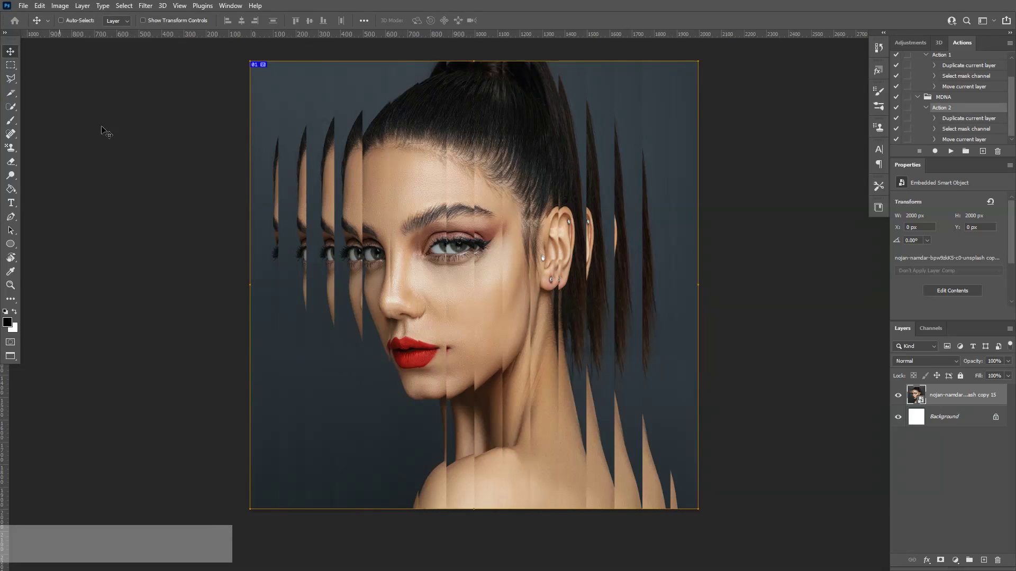
{"action": "scroll", "coordinate": [829, 247], "scroll_direction": "up", "scroll_amount": 1}
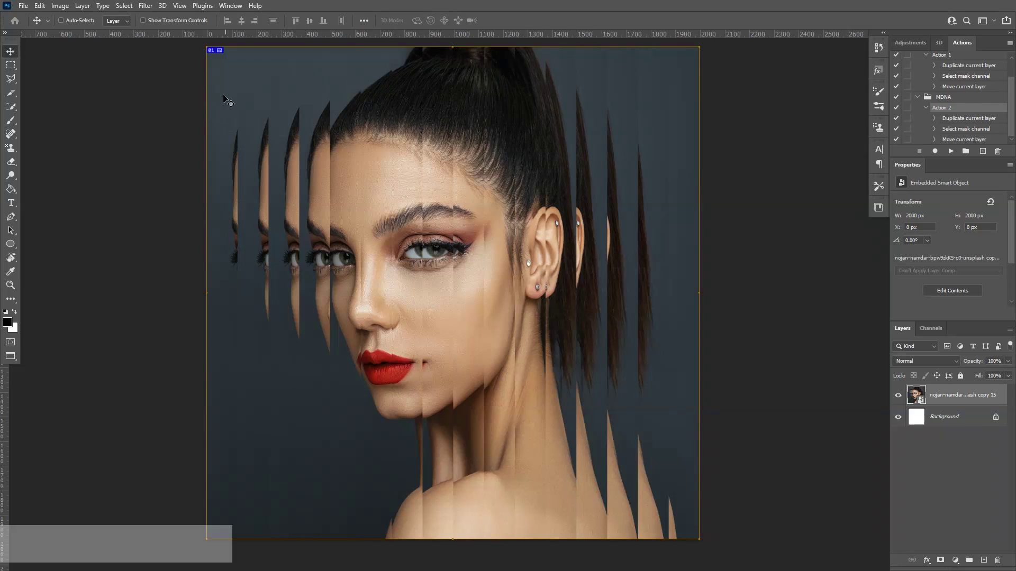
{"action": "left_click", "coordinate": [146, 7]}
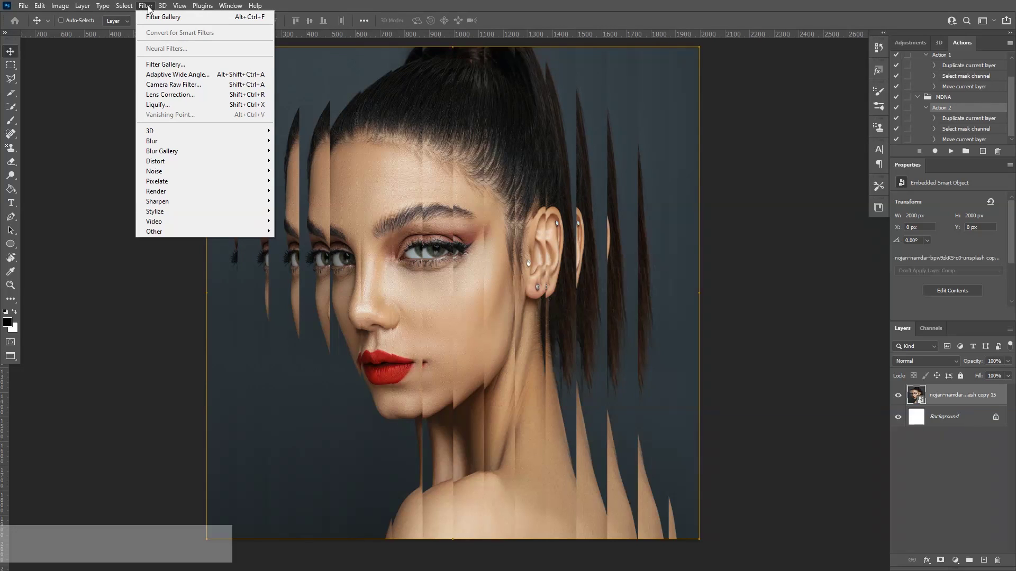
Apply the Filter Gallery's Distort > Glass filter to the portrait
{"action": "left_click", "coordinate": [165, 67]}
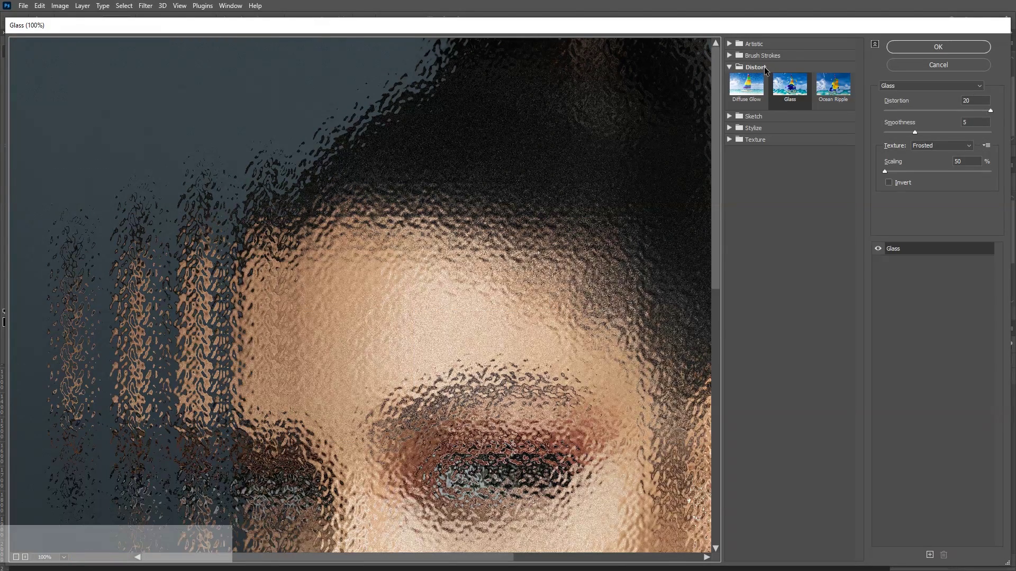
{"action": "left_click", "coordinate": [793, 94]}
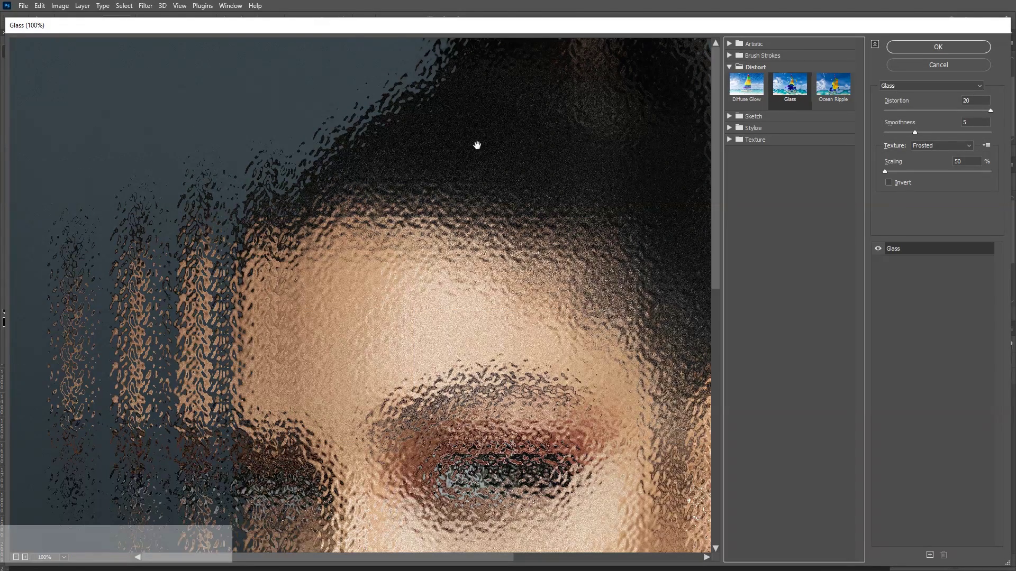
{"action": "scroll", "coordinate": [379, 278], "scroll_direction": "down", "scroll_amount": 2}
{"action": "scroll", "coordinate": [435, 326], "scroll_direction": "down", "scroll_amount": 2}
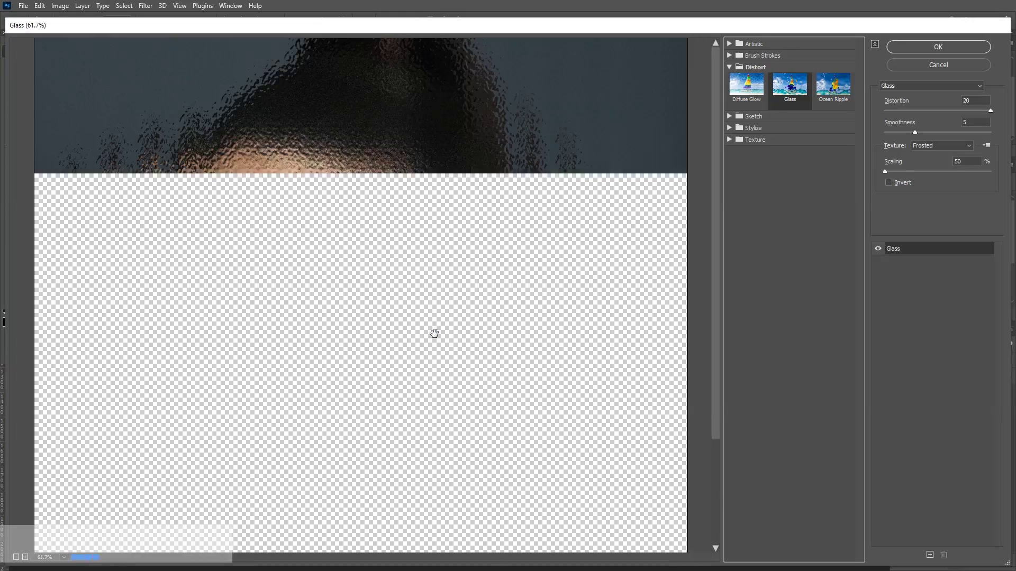
{"action": "scroll", "coordinate": [434, 334], "scroll_direction": "down", "scroll_amount": 1}
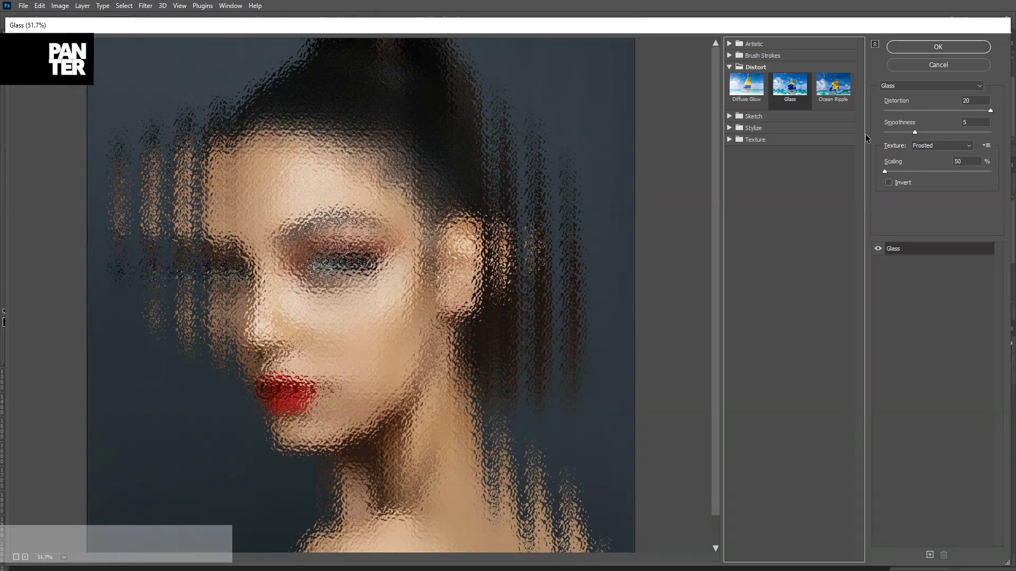
Preview the Blocks, Canvas and Frosted glass textures, then choose Load Texture
{"action": "left_click", "coordinate": [926, 145]}
{"action": "left_click", "coordinate": [925, 156]}
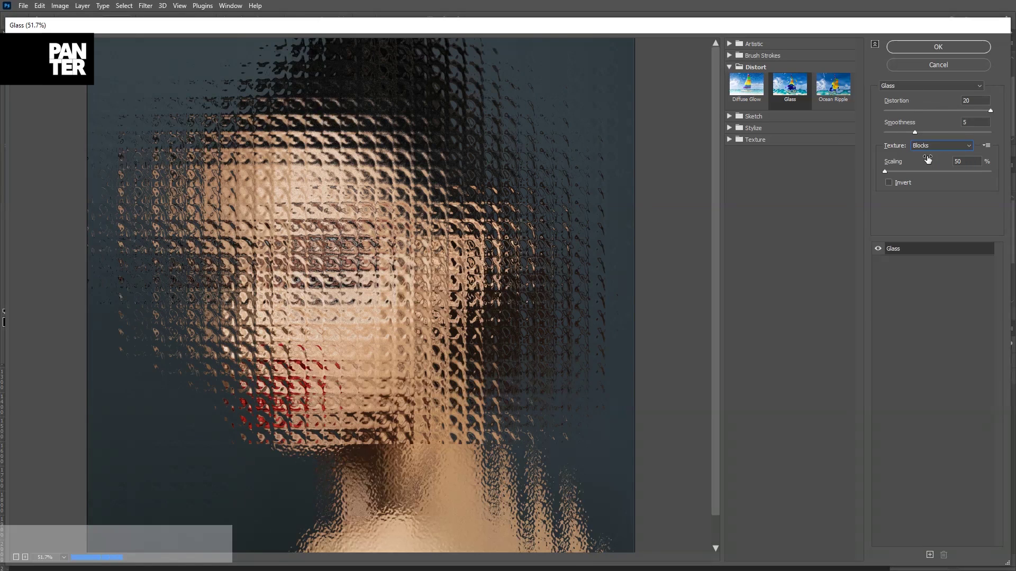
{"action": "left_click", "coordinate": [926, 146]}
{"action": "left_click", "coordinate": [926, 164]}
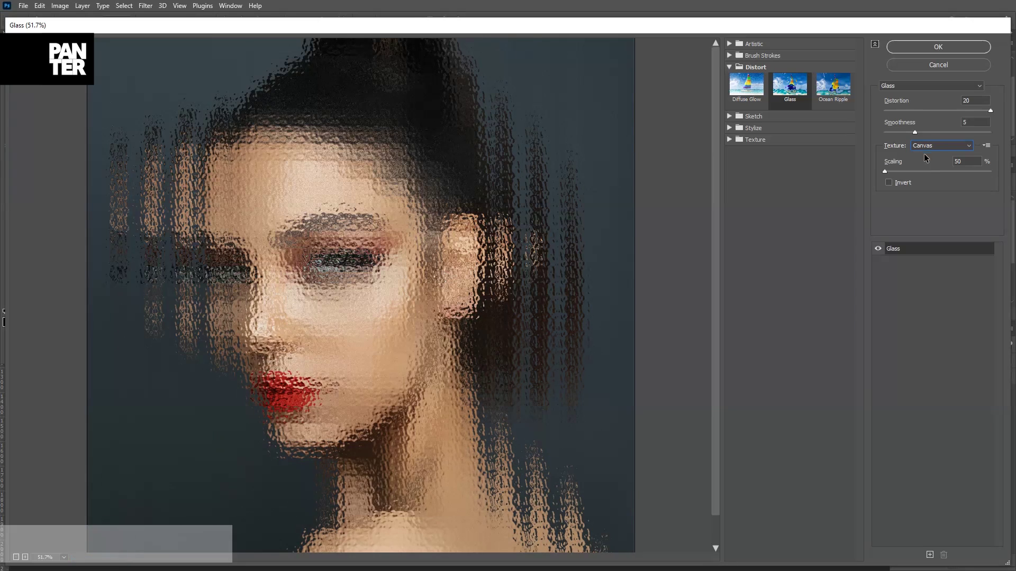
{"action": "left_click", "coordinate": [925, 147]}
{"action": "left_click", "coordinate": [935, 171]}
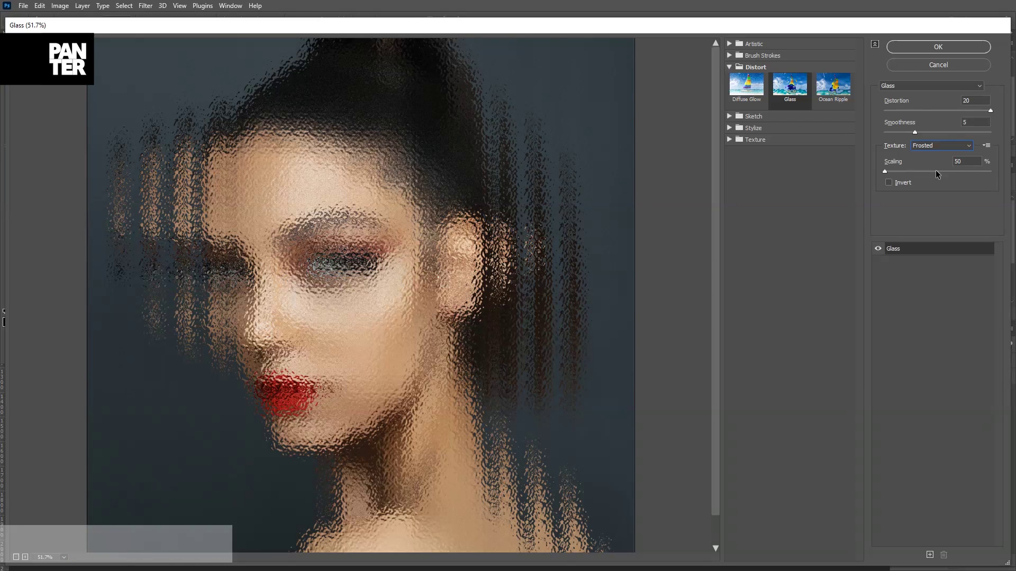
{"action": "left_click", "coordinate": [987, 148]}
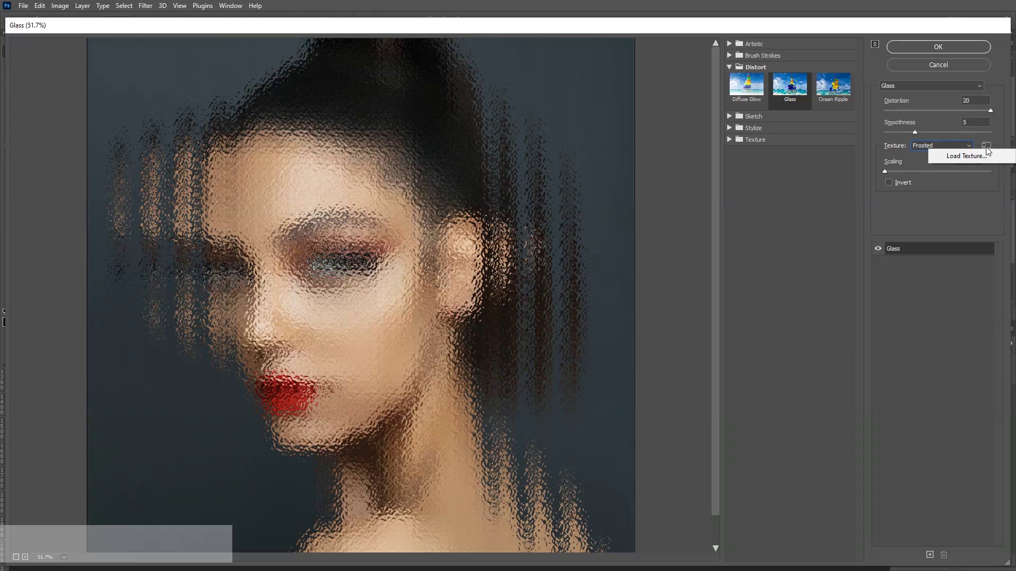
{"action": "left_click", "coordinate": [986, 157]}
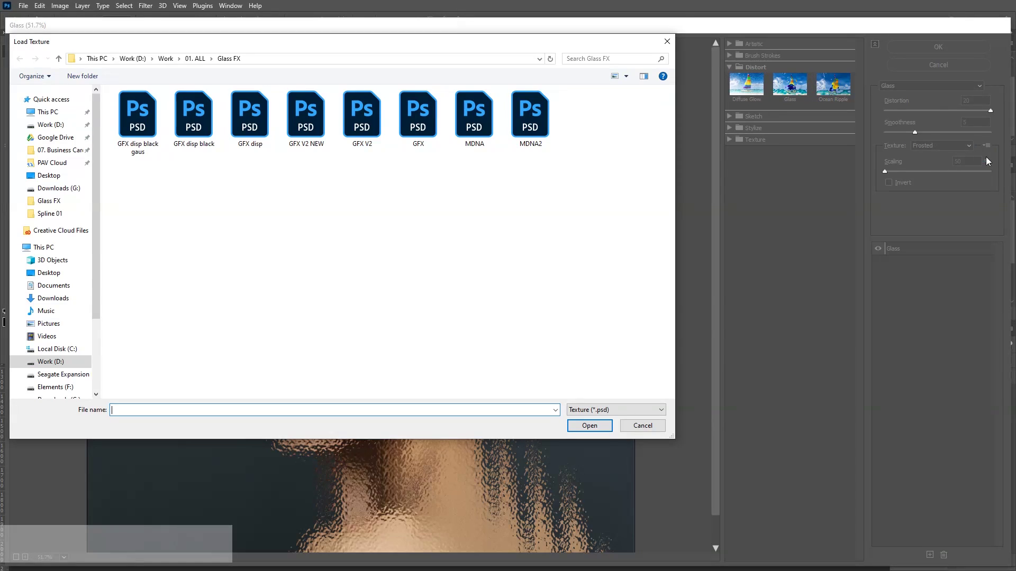
Load MDNA2 from Glass FX as the Glass texture and turn on Invert
{"action": "left_click", "coordinate": [536, 112]}
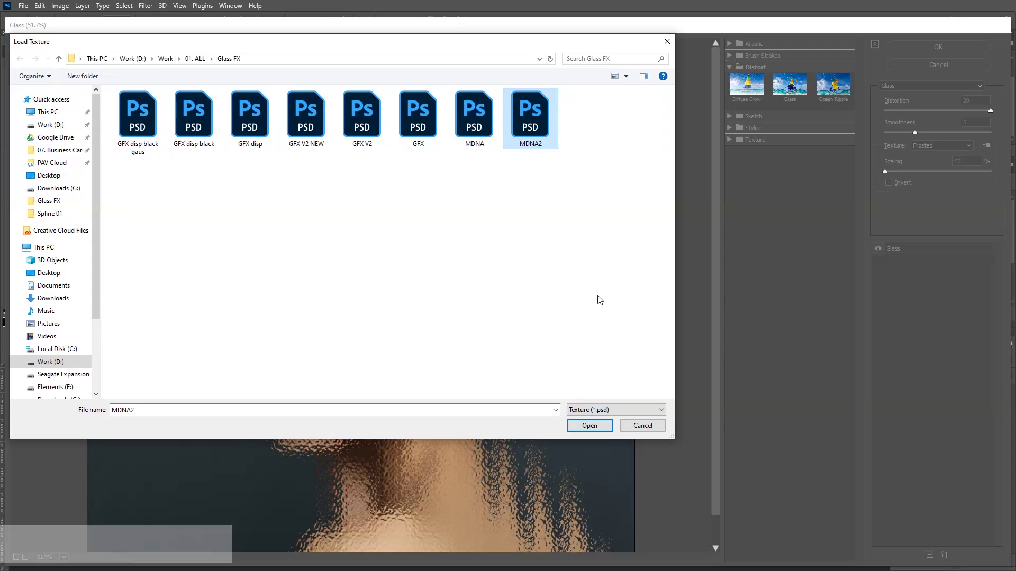
{"action": "left_click", "coordinate": [590, 426]}
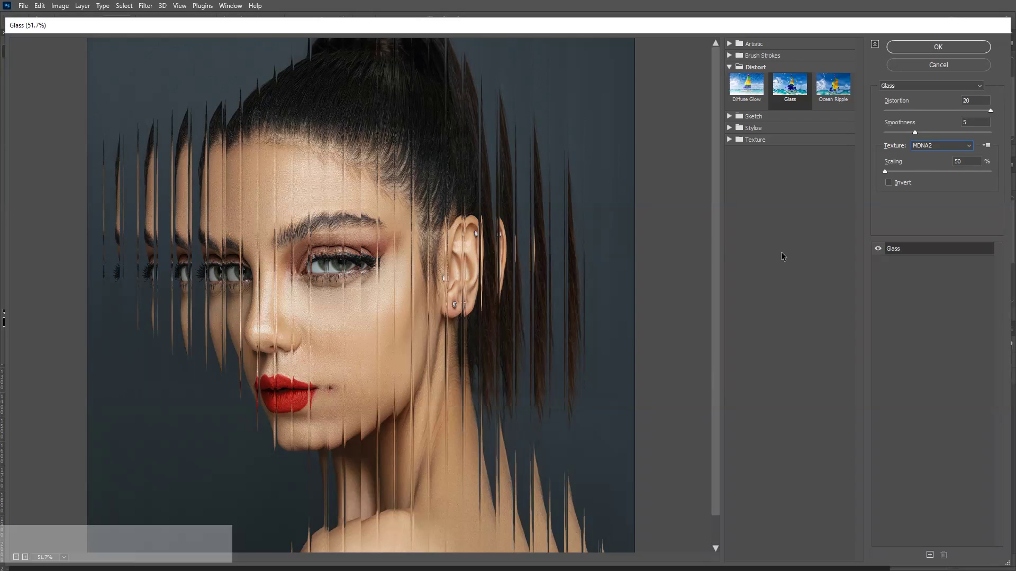
{"action": "left_click", "coordinate": [889, 183]}
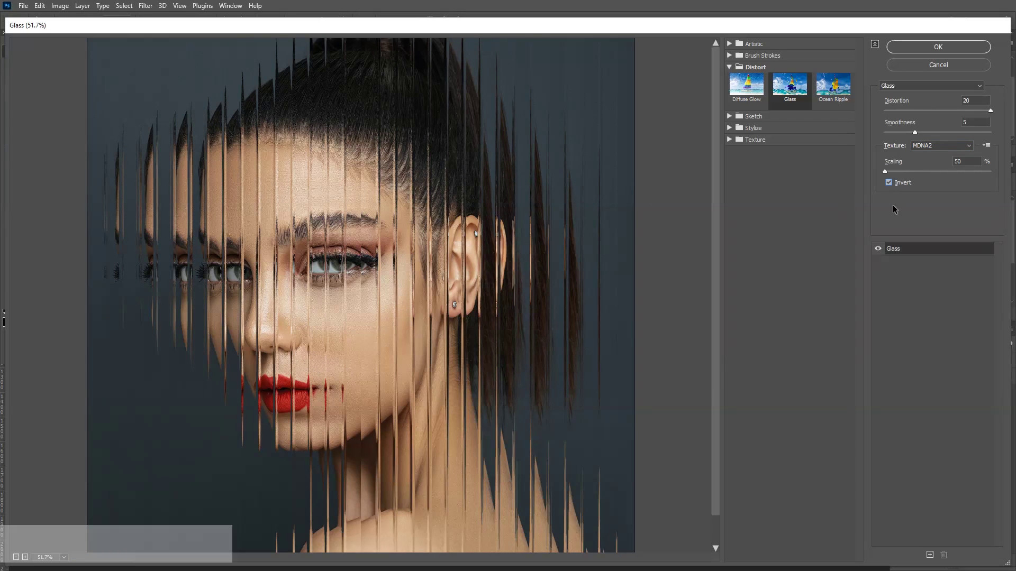
Keep the texture inverted and set the Glass Scaling to 100%
{"action": "left_click", "coordinate": [893, 182]}
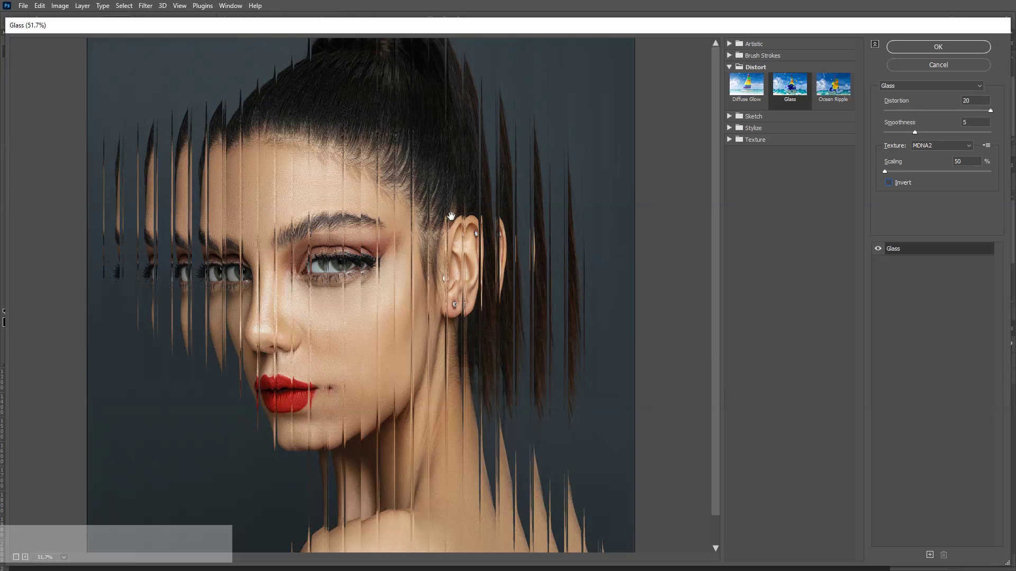
{"action": "left_click", "coordinate": [894, 179]}
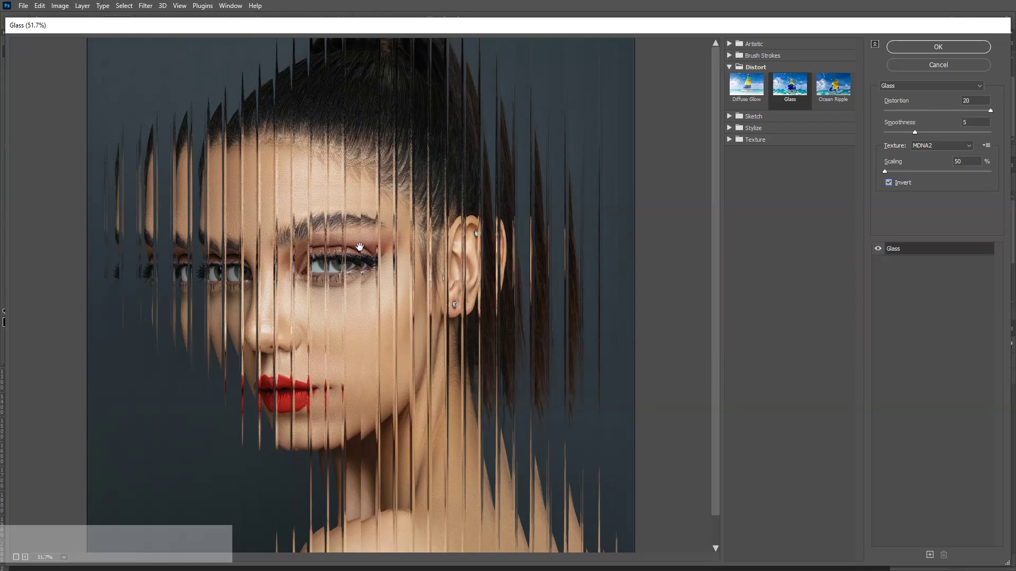
{"action": "double_click", "coordinate": [967, 162]}
{"action": "type", "text": "100"}
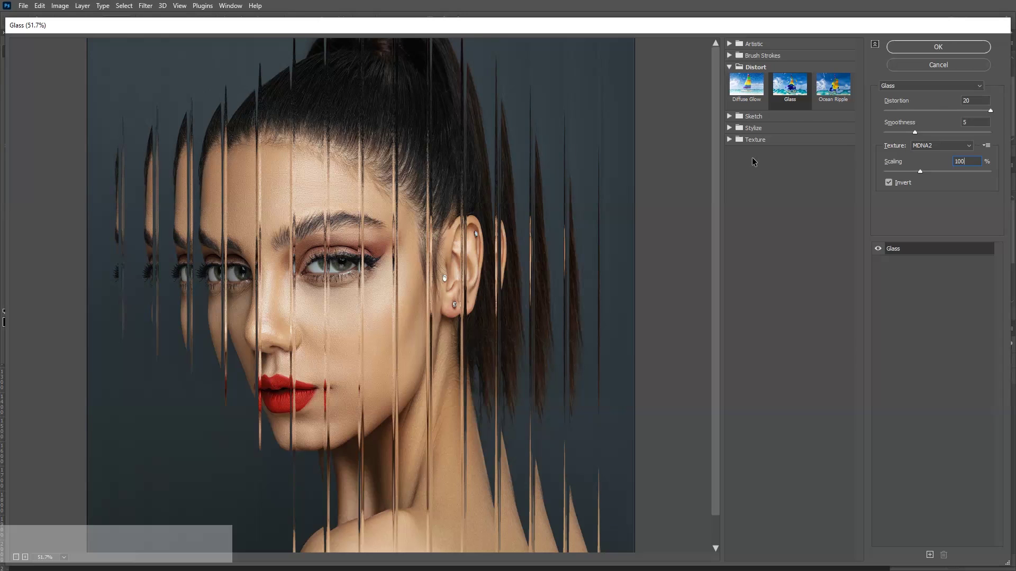
{"action": "key", "text": "ctrl+minus"}
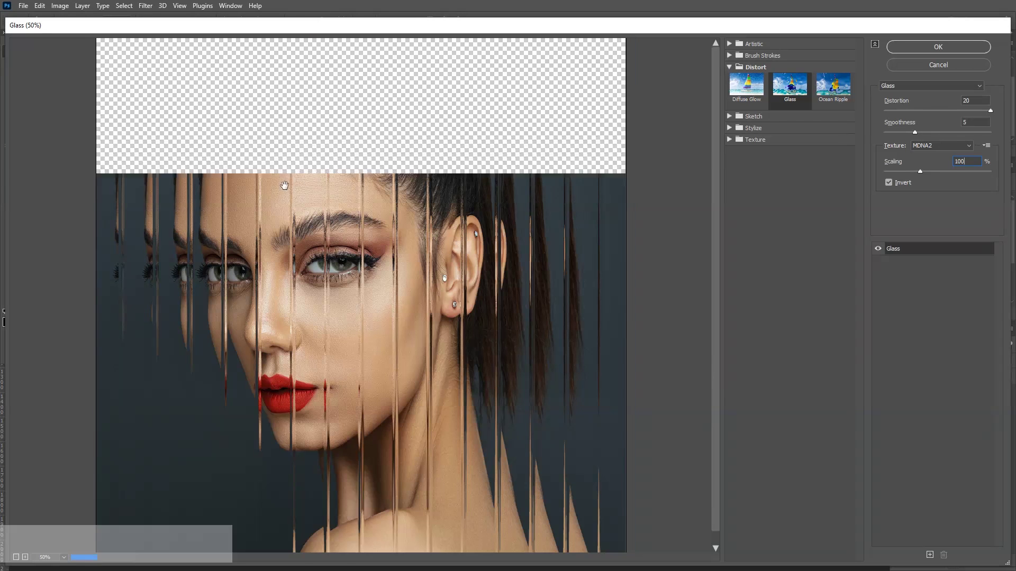
Set Distortion to 15 and Smoothness to 7, then apply the Glass filter
{"action": "left_click_drag", "start_coordinate": [953, 110], "coordinate": [919, 111]}
{"action": "left_click", "coordinate": [925, 115]}
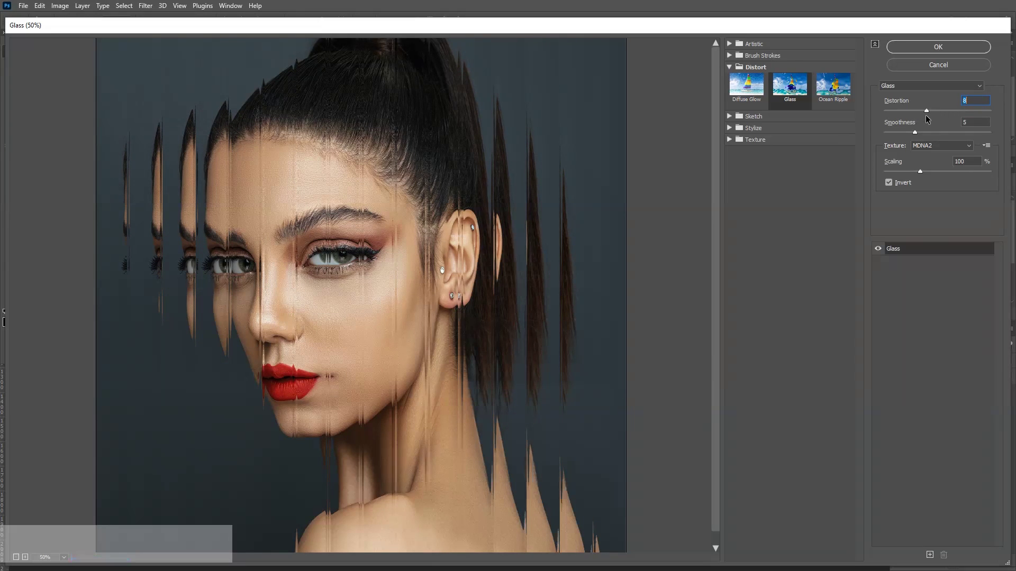
{"action": "left_click_drag", "start_coordinate": [929, 116], "coordinate": [961, 115]}
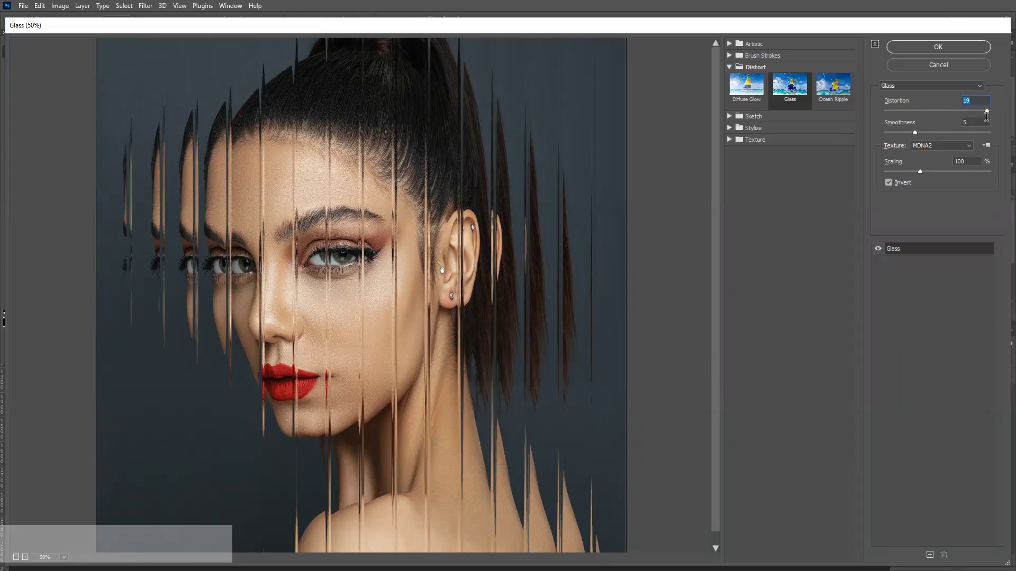
{"action": "mouse_move", "coordinate": [915, 131]}
{"action": "left_mouse_down"}
{"action": "mouse_move", "coordinate": [955, 131]}
{"action": "mouse_move", "coordinate": [931, 131]}
{"action": "left_mouse_up"}
{"action": "left_click", "coordinate": [951, 50]}
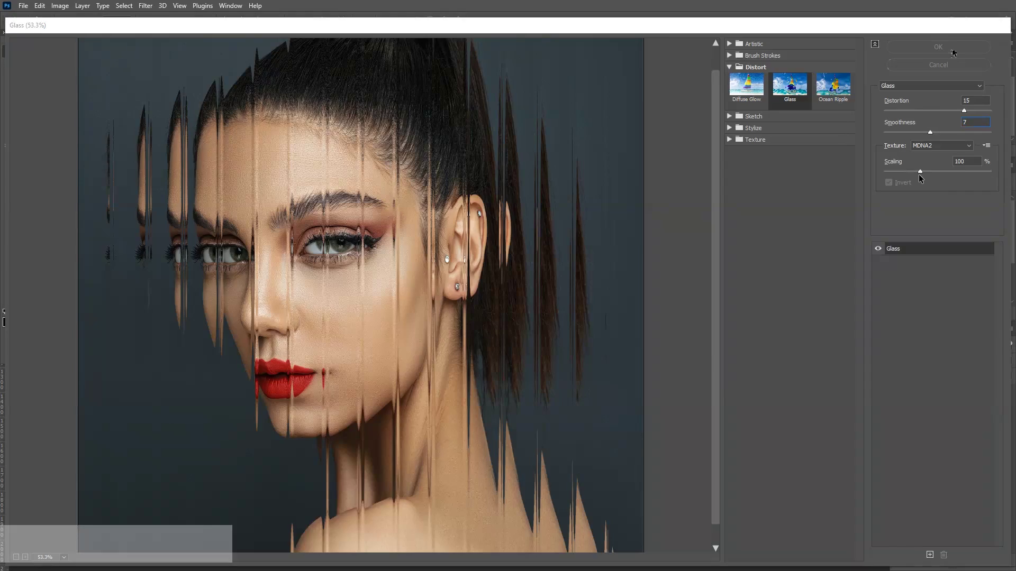